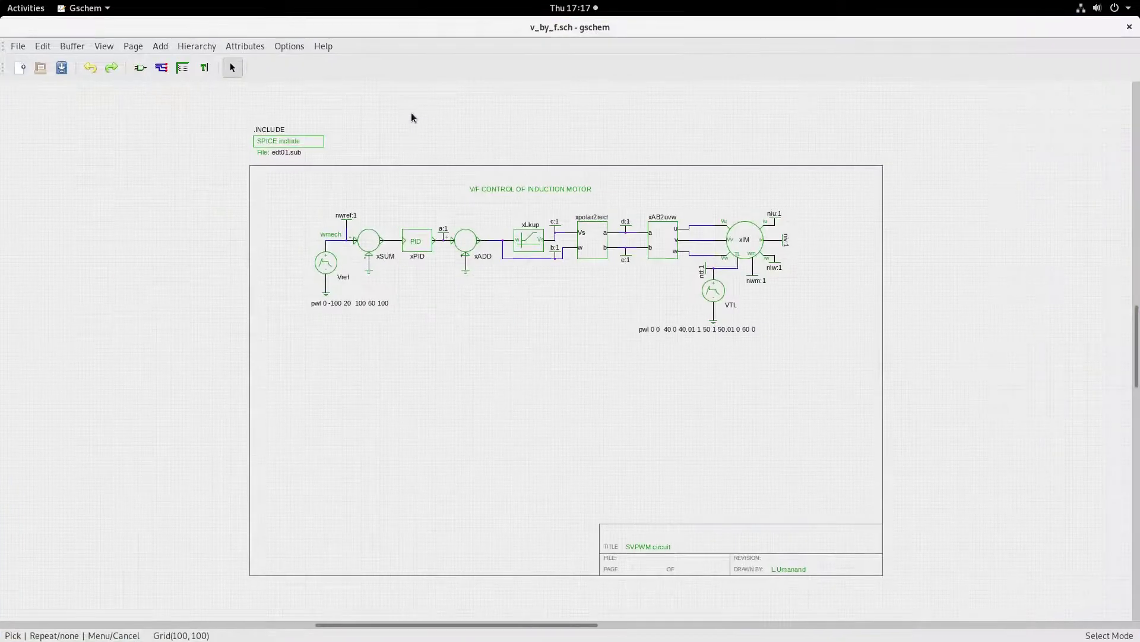
Zoom into the V/F control schematic and select the xIM induction motor symbol.
{"action": "scroll", "coordinate": [567, 356], "scroll_direction": "up", "scroll_amount": 2}
{"action": "scroll", "coordinate": [567, 355], "scroll_direction": "up", "scroll_amount": 1}
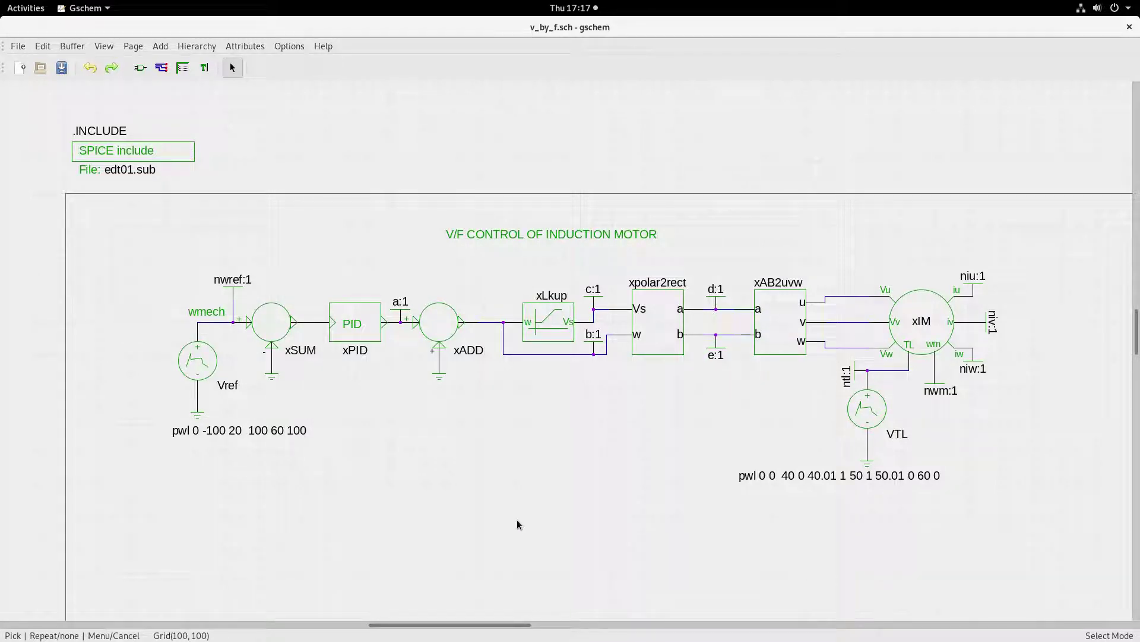
{"action": "left_click", "coordinate": [936, 315]}
{"action": "left_click", "coordinate": [139, 70]}
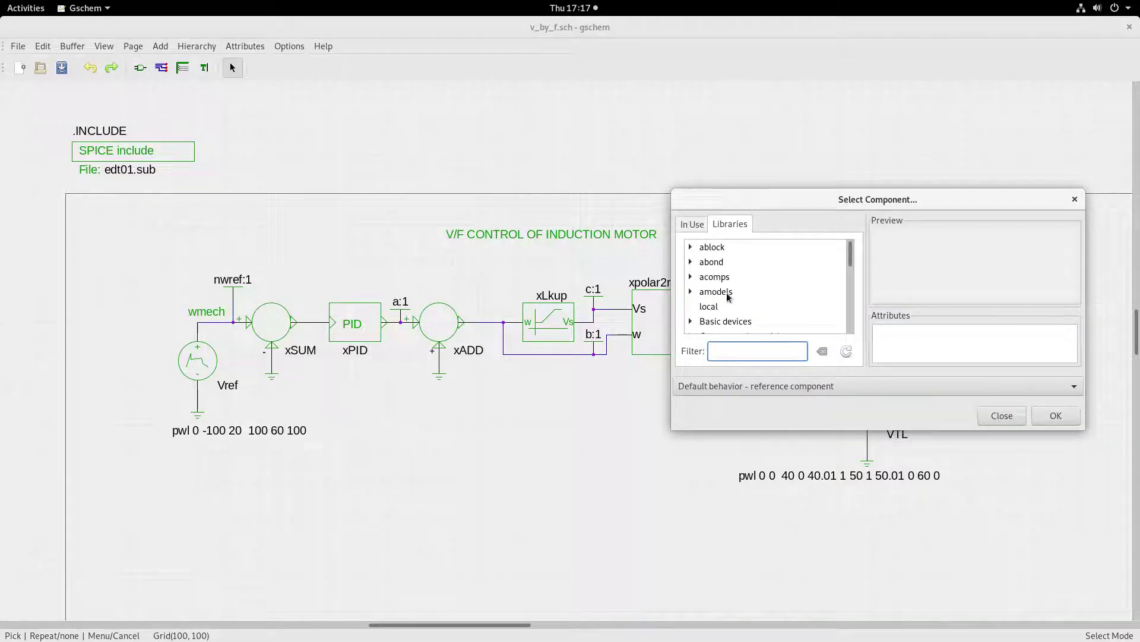
{"action": "left_click", "coordinate": [690, 291]}
{"action": "left_click", "coordinate": [730, 309]}
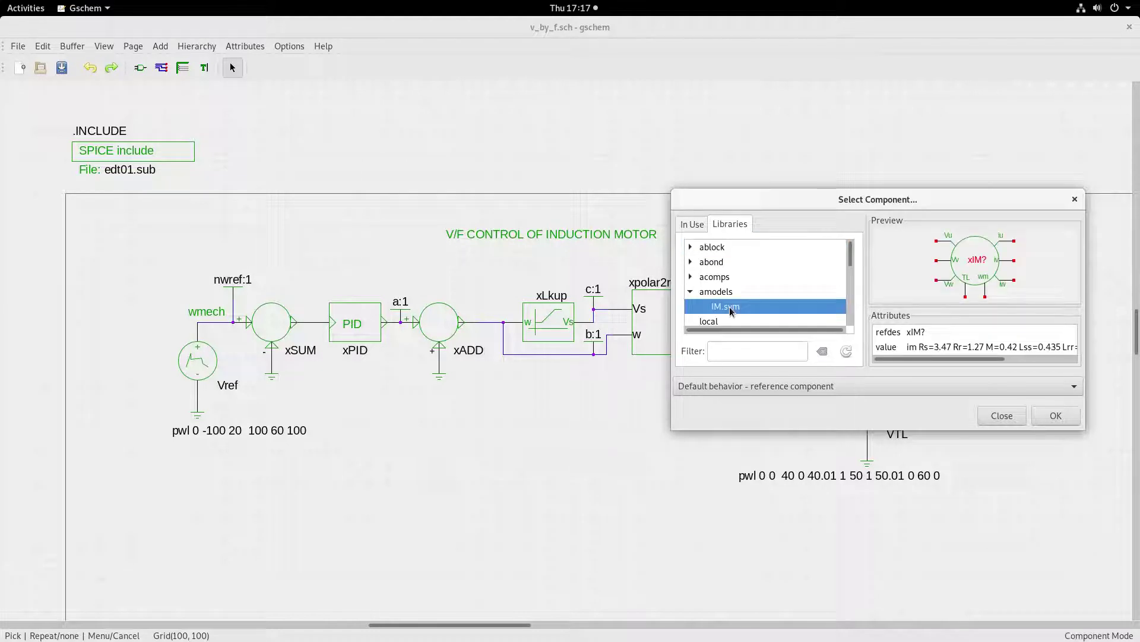
{"action": "left_click", "coordinate": [1075, 201]}
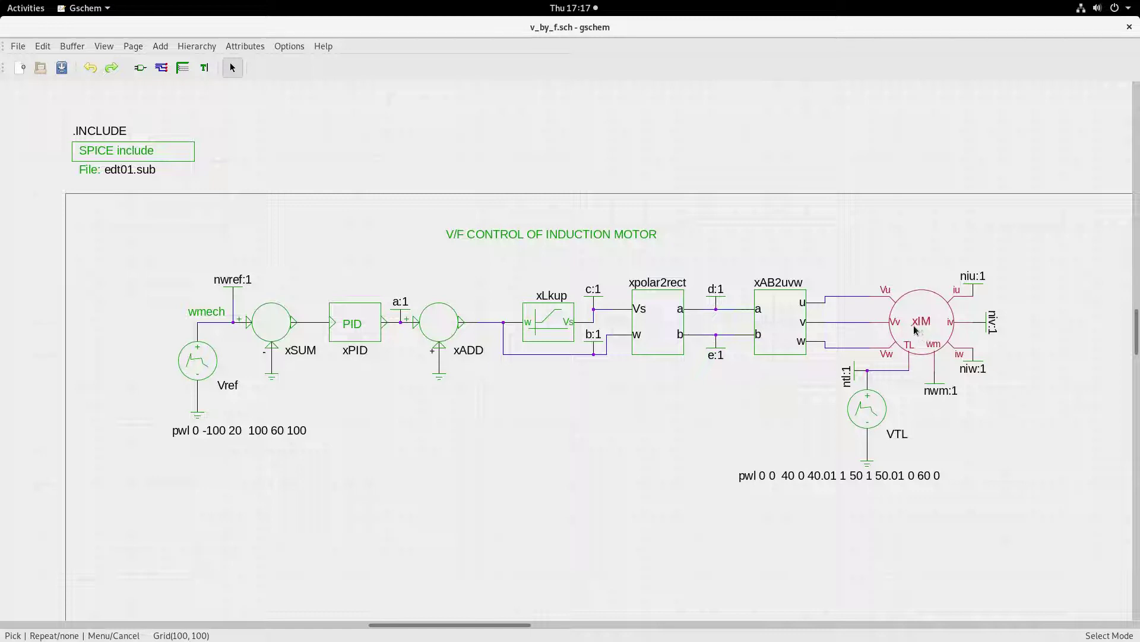
{"action": "left_click", "coordinate": [124, 172]}
{"action": "left_click", "coordinate": [910, 332]}
{"action": "left_click", "coordinate": [932, 393]}
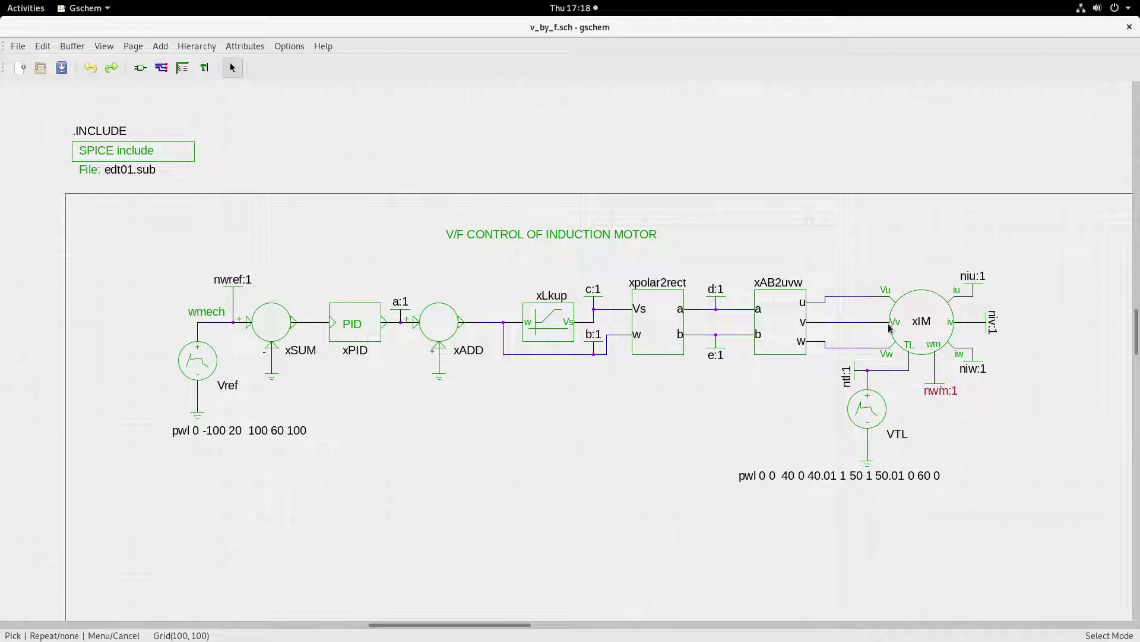
Switch to the Files window and open edt01.sub in Text Editor.
{"action": "key", "text": "super"}
{"action": "left_click", "coordinate": [782, 222]}
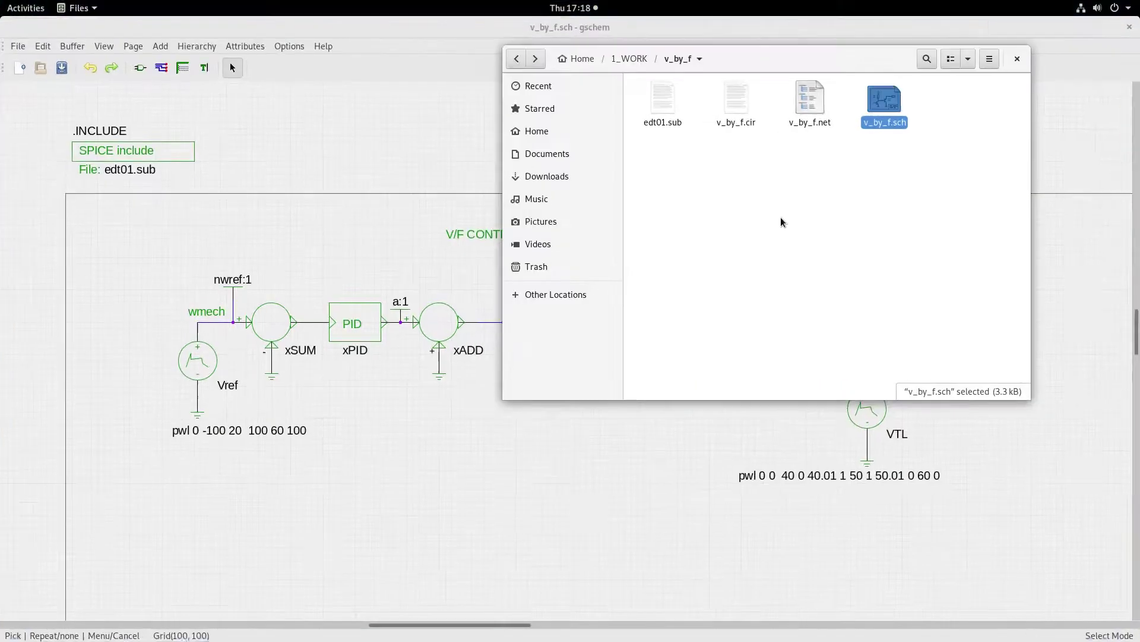
{"action": "left_click", "coordinate": [668, 101]}
{"action": "double_click", "coordinate": [668, 101]}
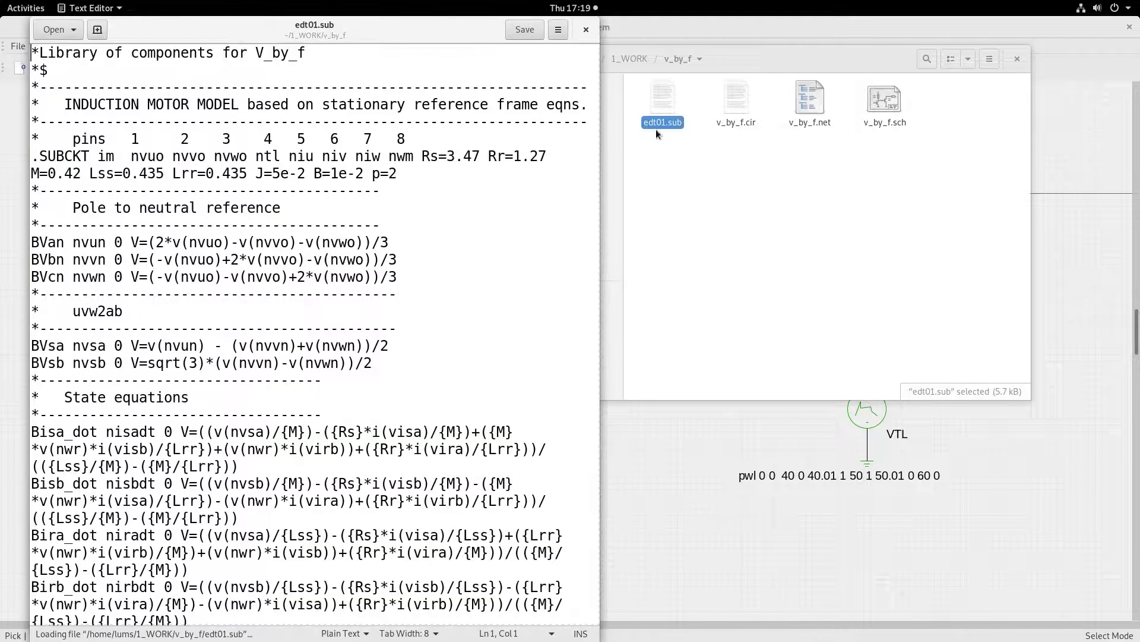
{"action": "left_click_drag", "start_coordinate": [48, 104], "coordinate": [289, 109]}
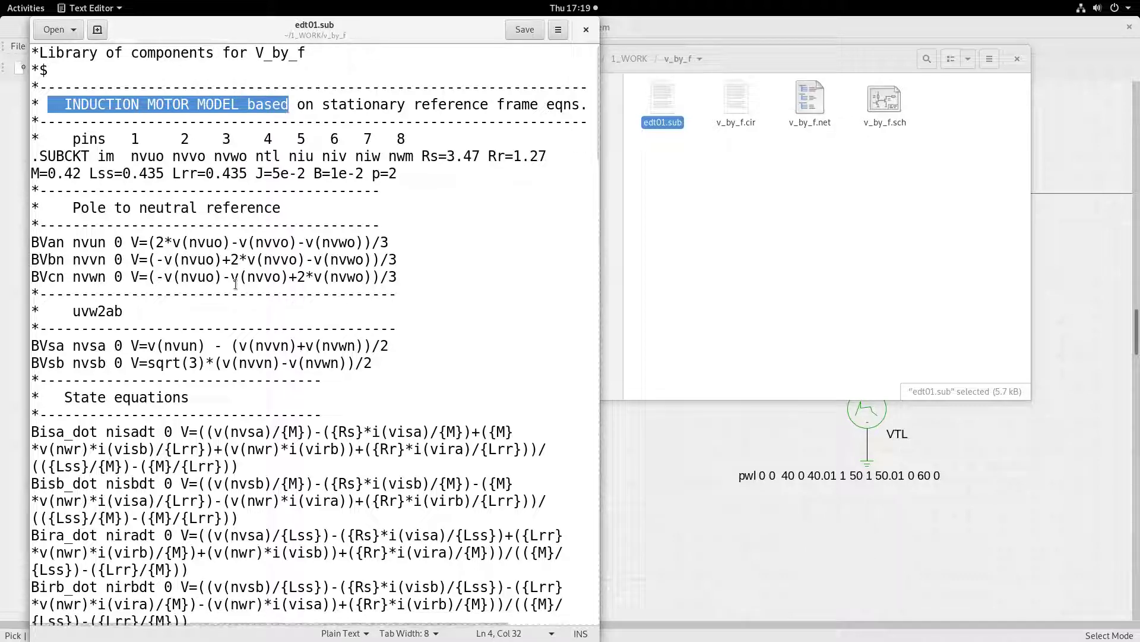
{"action": "left_click", "coordinate": [101, 156]}
{"action": "left_click_drag", "start_coordinate": [101, 155], "coordinate": [122, 156]}
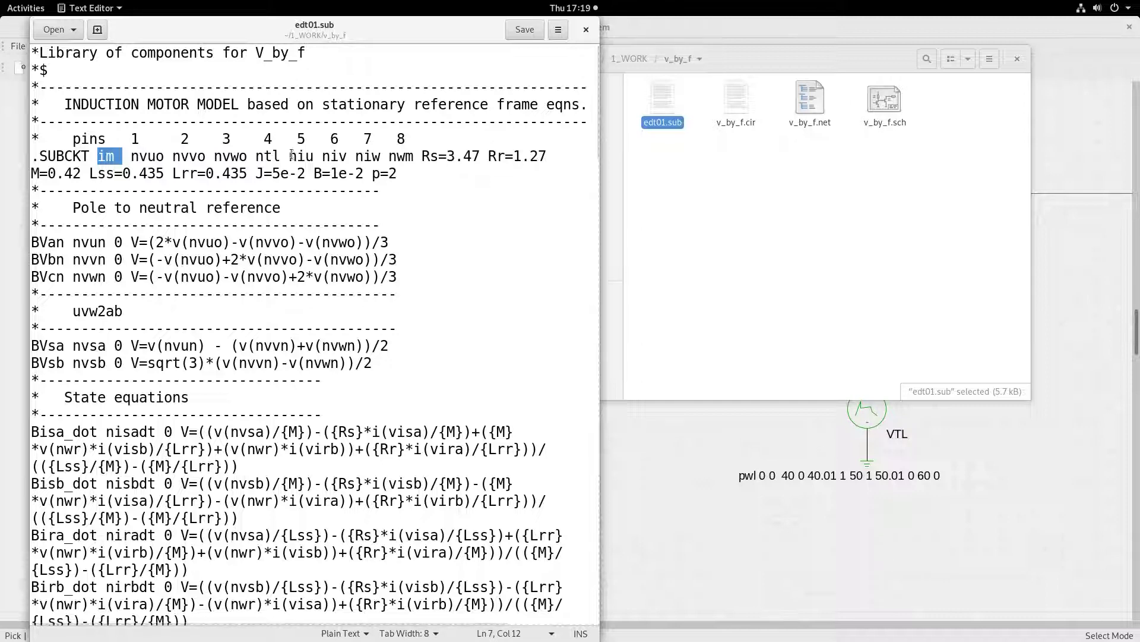
{"action": "left_click_drag", "start_coordinate": [281, 157], "coordinate": [379, 157]}
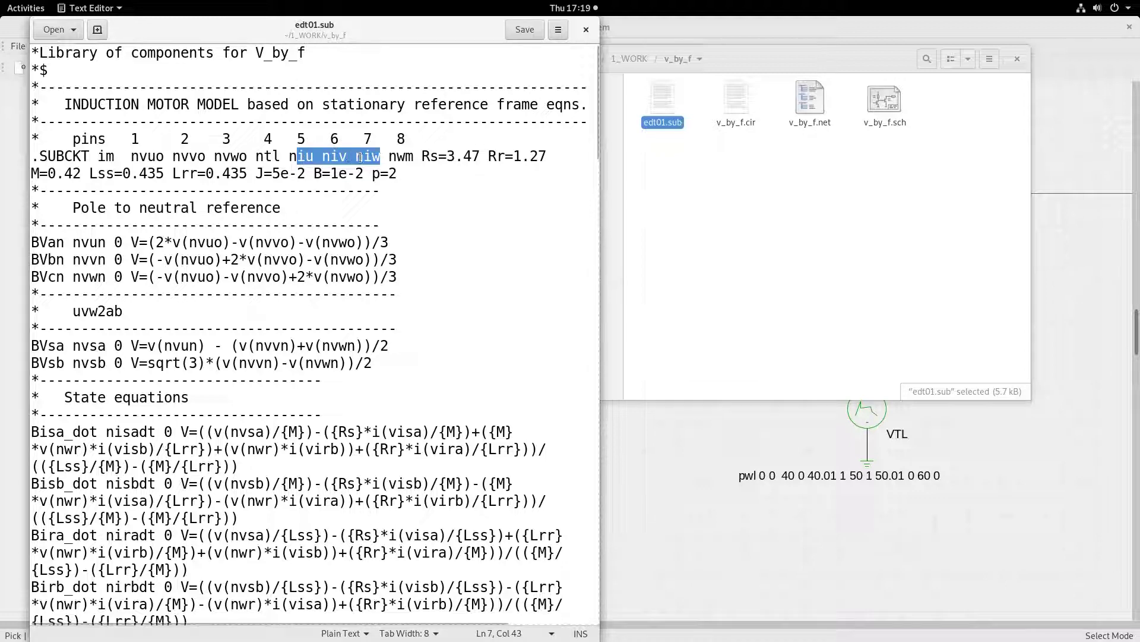
{"action": "left_click", "coordinate": [389, 156]}
{"action": "left_click_drag", "start_coordinate": [391, 160], "coordinate": [406, 159]}
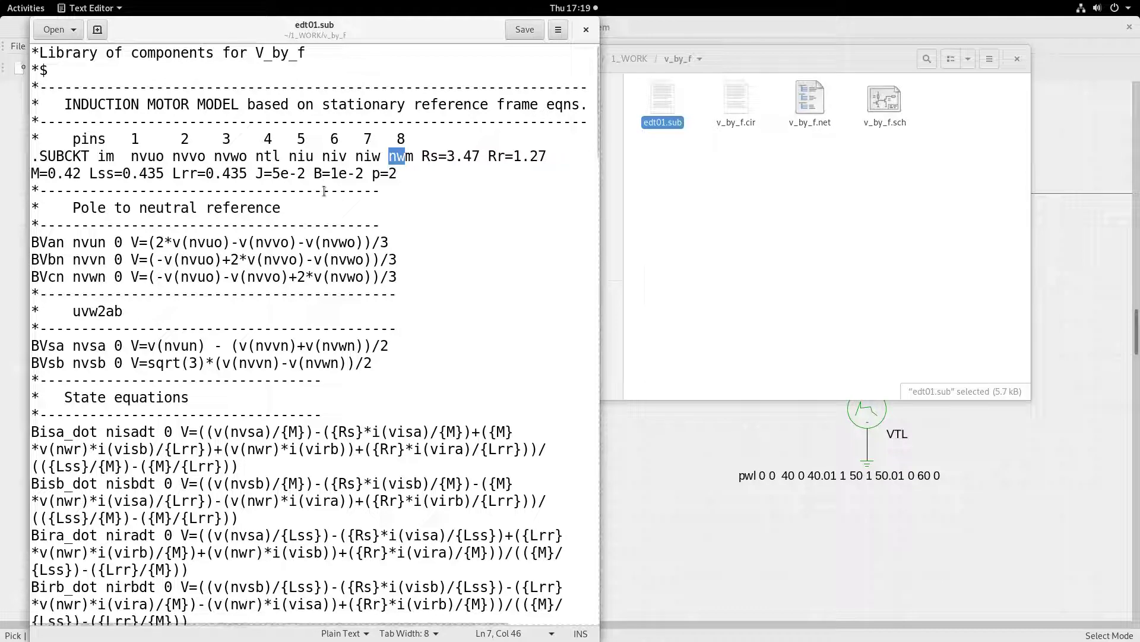
{"action": "left_click", "coordinate": [415, 155]}
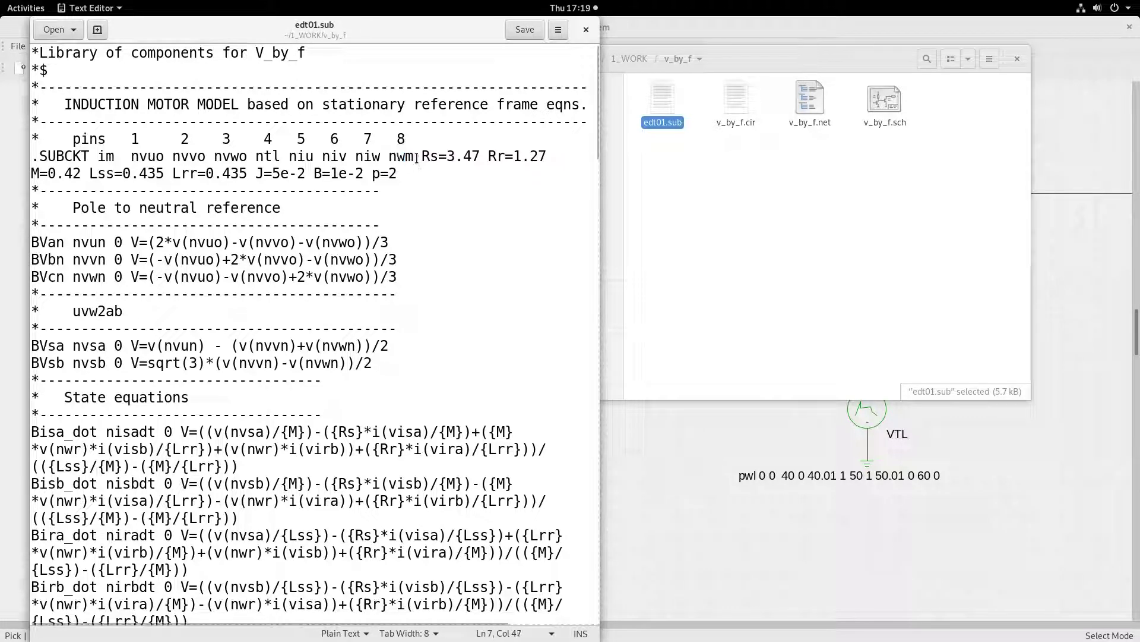
{"action": "left_click_drag", "start_coordinate": [421, 155], "coordinate": [423, 173]}
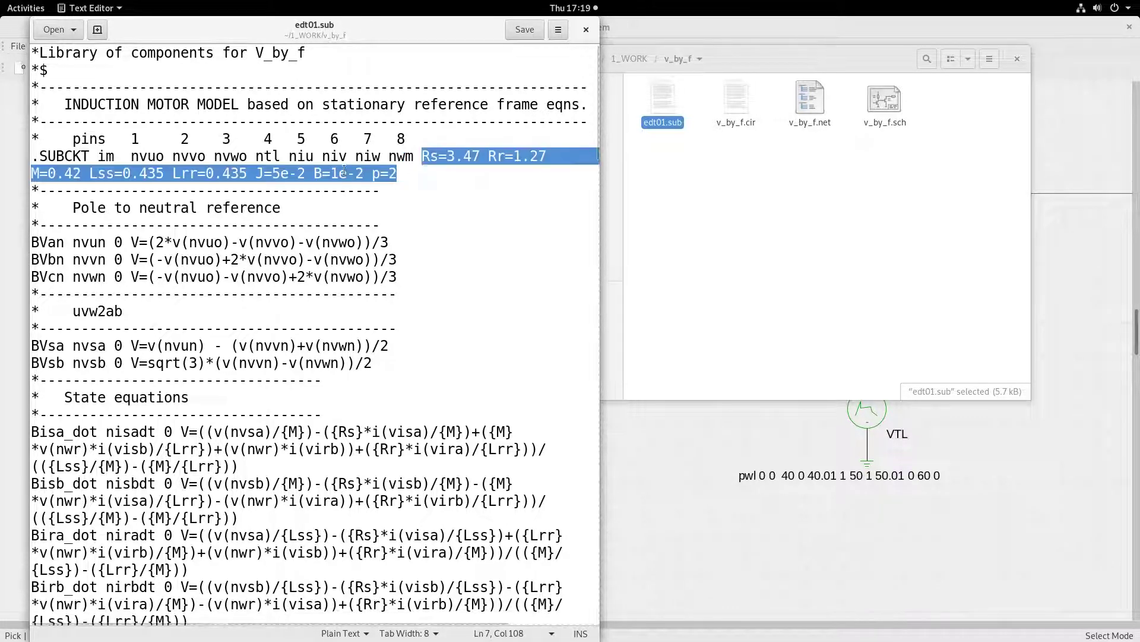
{"action": "left_click", "coordinate": [262, 208]}
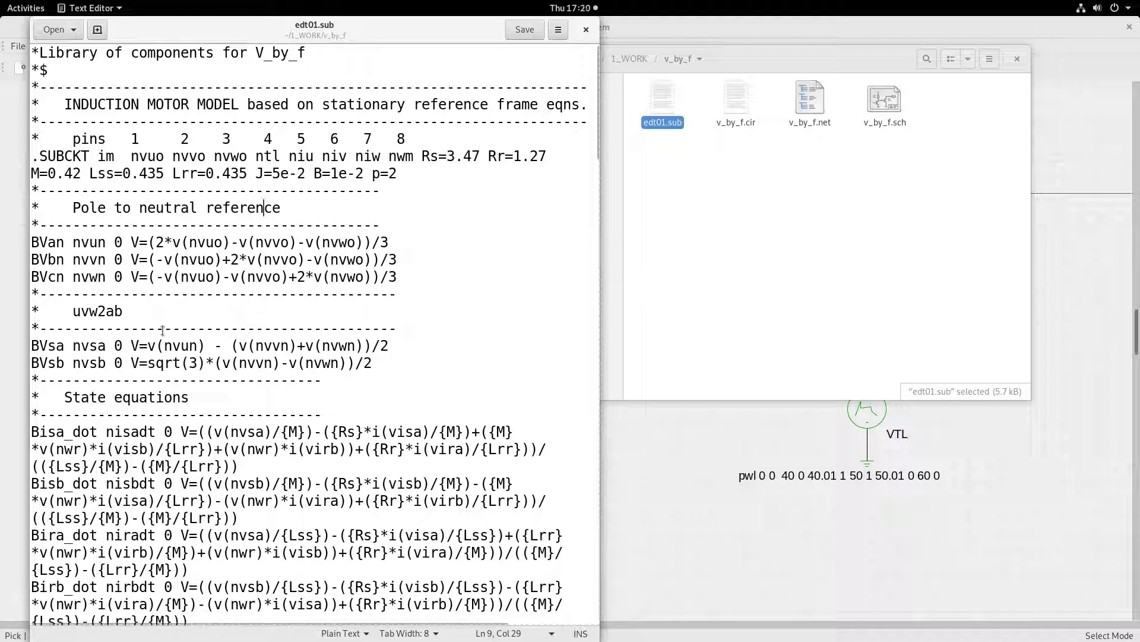
{"action": "mouse_move", "coordinate": [64, 312]}
{"action": "left_mouse_down"}
{"action": "mouse_move", "coordinate": [126, 312]}
{"action": "mouse_move", "coordinate": [71, 311]}
{"action": "left_mouse_up"}
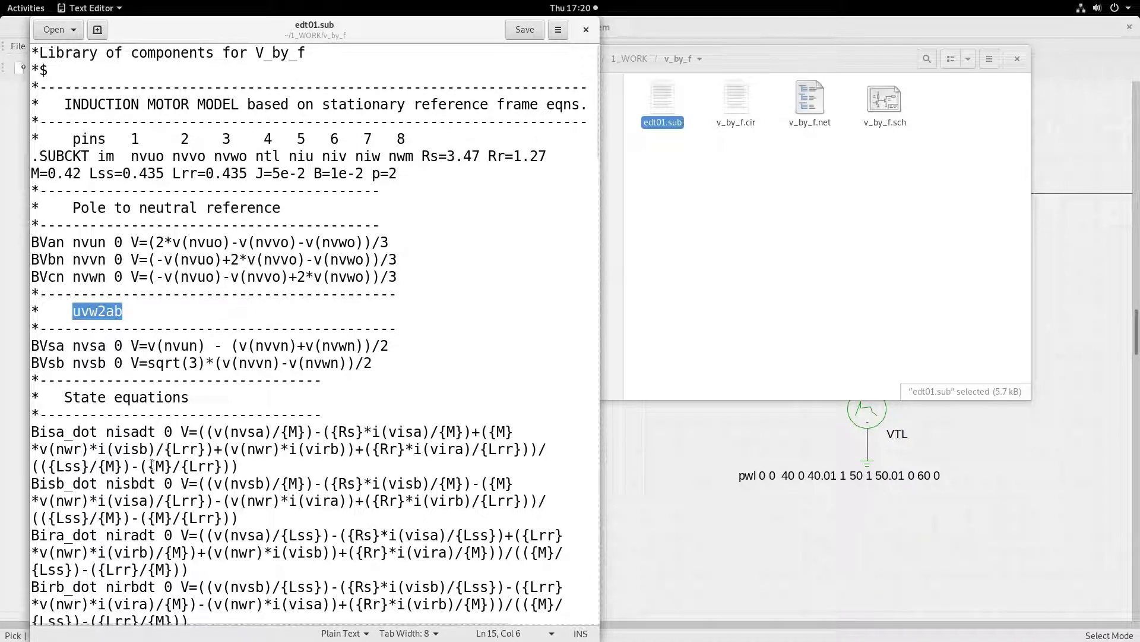
{"action": "left_click", "coordinate": [254, 359]}
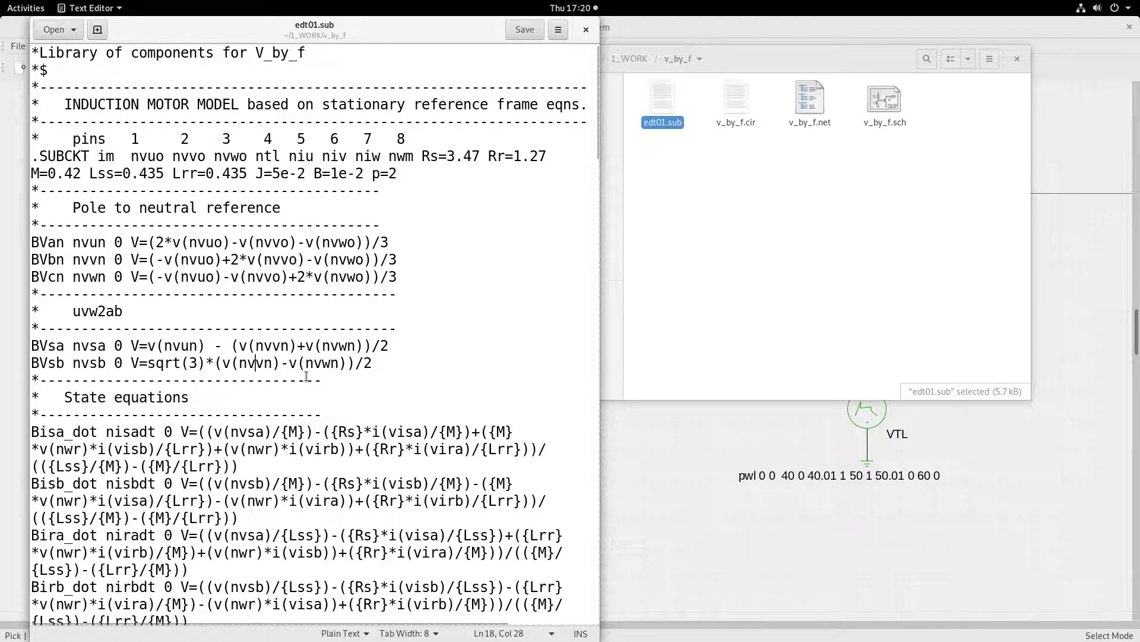
{"action": "scroll", "coordinate": [309, 376], "scroll_direction": "down", "scroll_amount": 5}
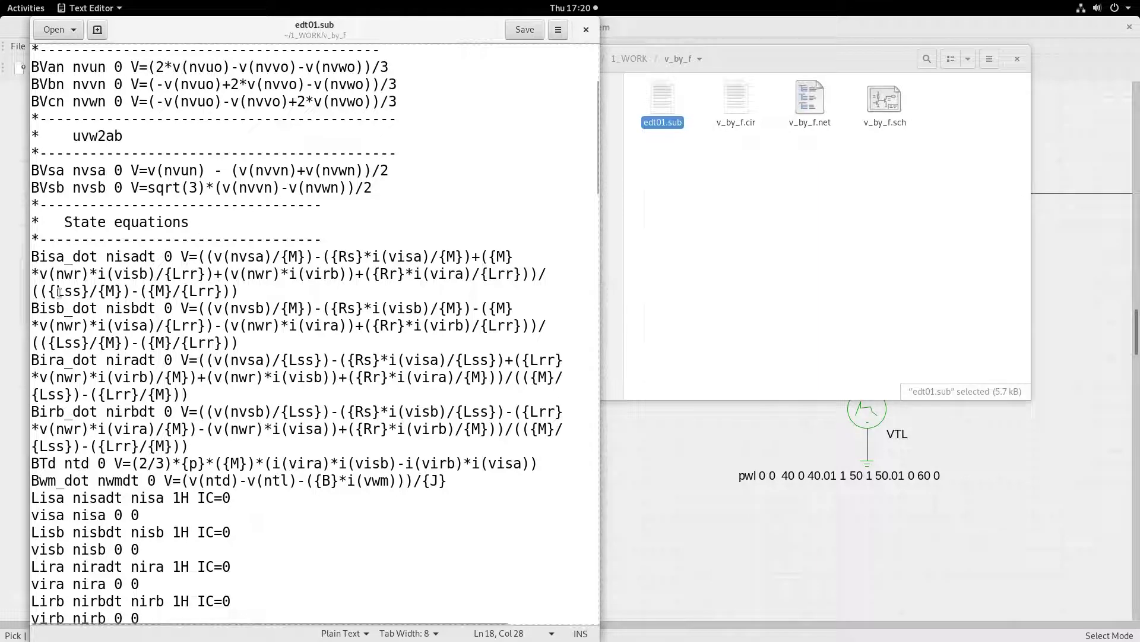
{"action": "left_click", "coordinate": [45, 256]}
{"action": "left_click_drag", "start_coordinate": [44, 256], "coordinate": [93, 257]}
{"action": "left_click", "coordinate": [40, 308]}
{"action": "left_click_drag", "start_coordinate": [55, 307], "coordinate": [97, 308]}
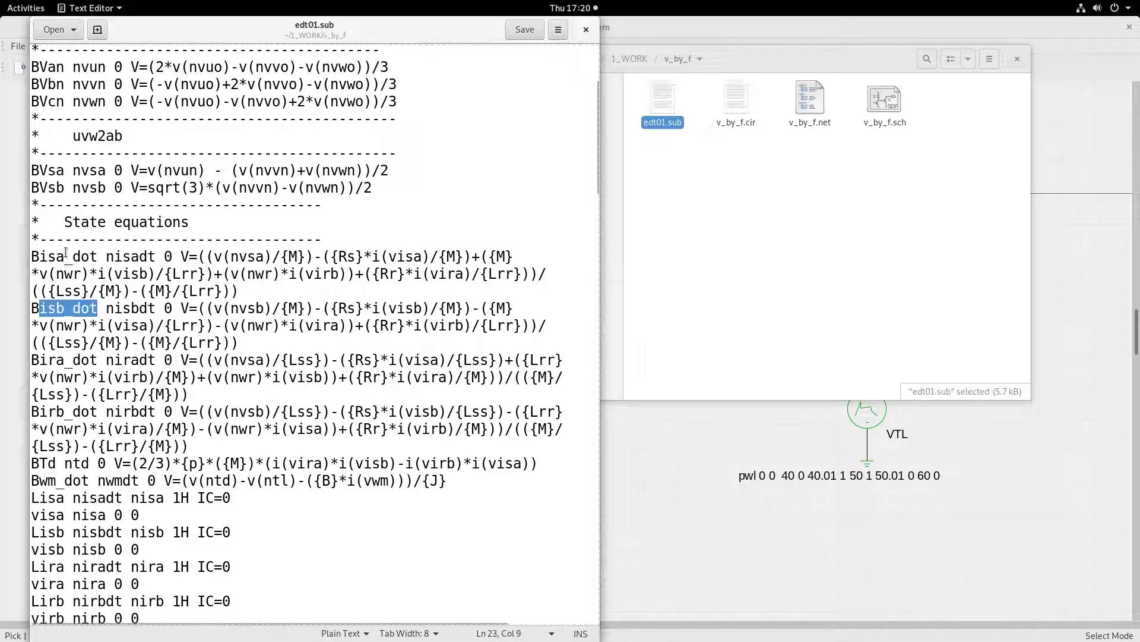
{"action": "left_click_drag", "start_coordinate": [40, 359], "coordinate": [89, 360]}
{"action": "left_click_drag", "start_coordinate": [39, 412], "coordinate": [96, 411]}
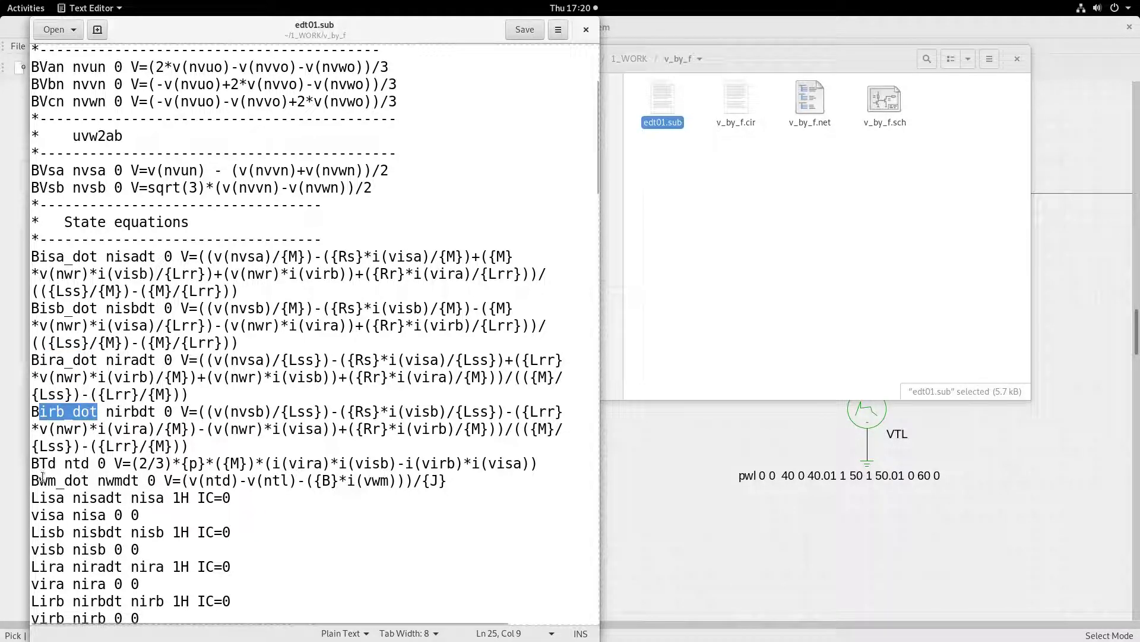
{"action": "left_click_drag", "start_coordinate": [39, 481], "coordinate": [86, 481]}
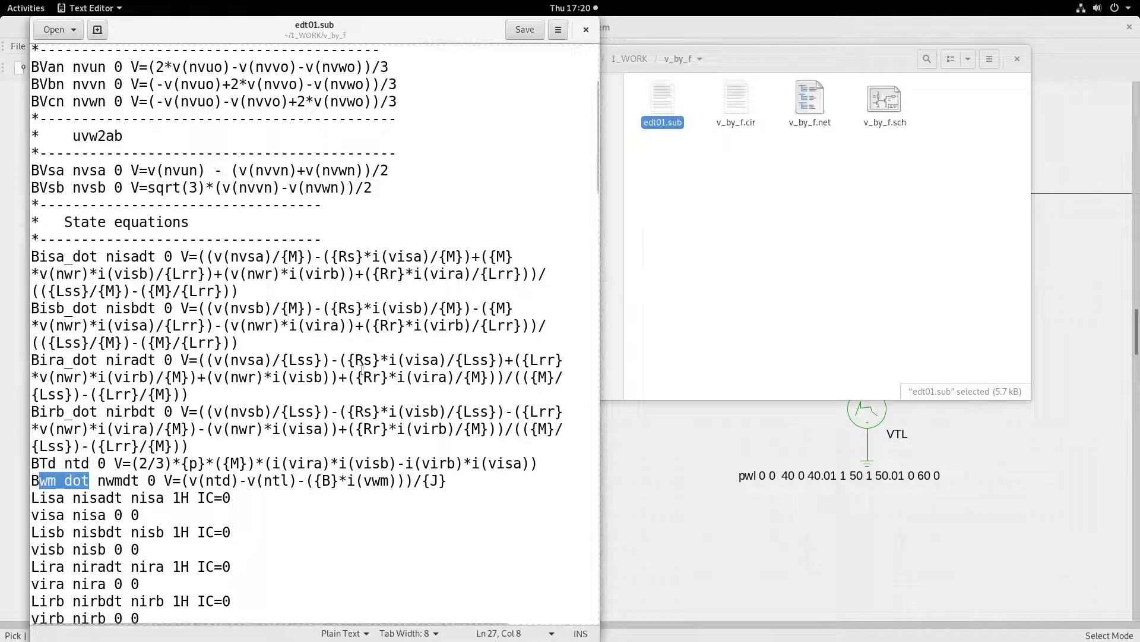
{"action": "scroll", "coordinate": [357, 359], "scroll_direction": "down", "scroll_amount": 2}
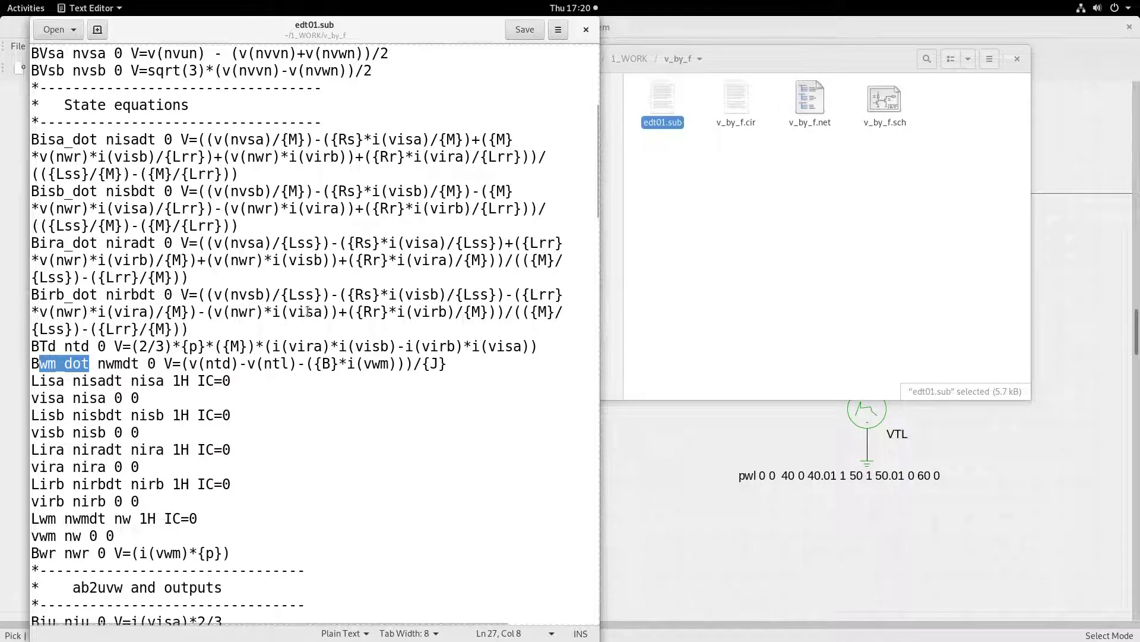
{"action": "scroll", "coordinate": [309, 312], "scroll_direction": "down", "scroll_amount": 2}
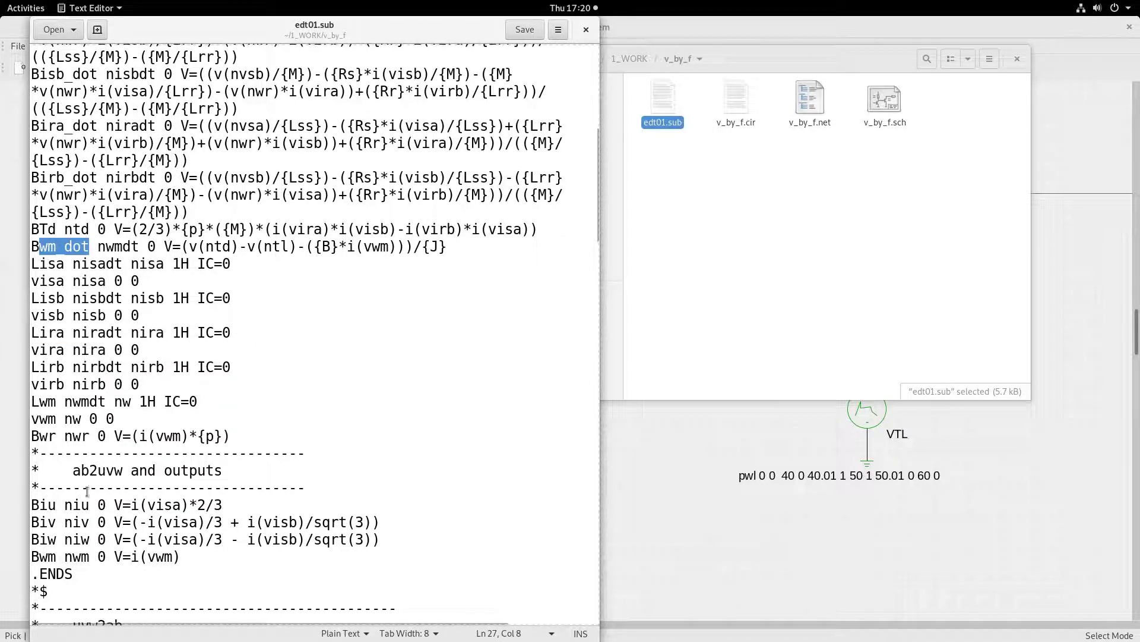
{"action": "scroll", "coordinate": [77, 476], "scroll_direction": "down", "scroll_amount": 2}
{"action": "left_click_drag", "start_coordinate": [72, 353], "coordinate": [131, 354]}
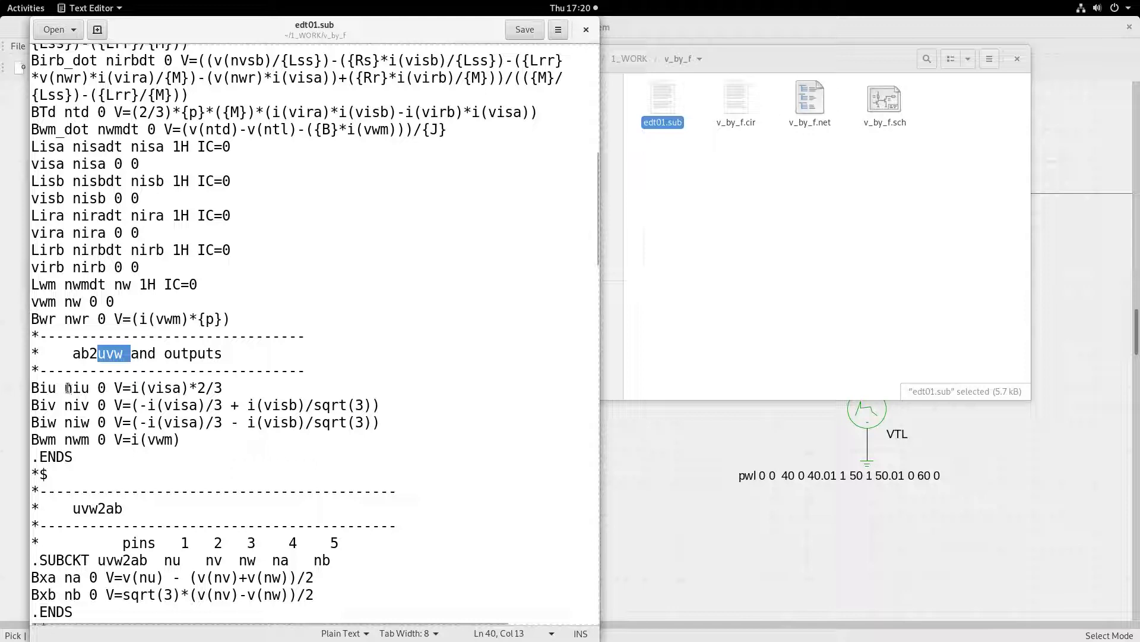
{"action": "left_click_drag", "start_coordinate": [140, 388], "coordinate": [351, 418]}
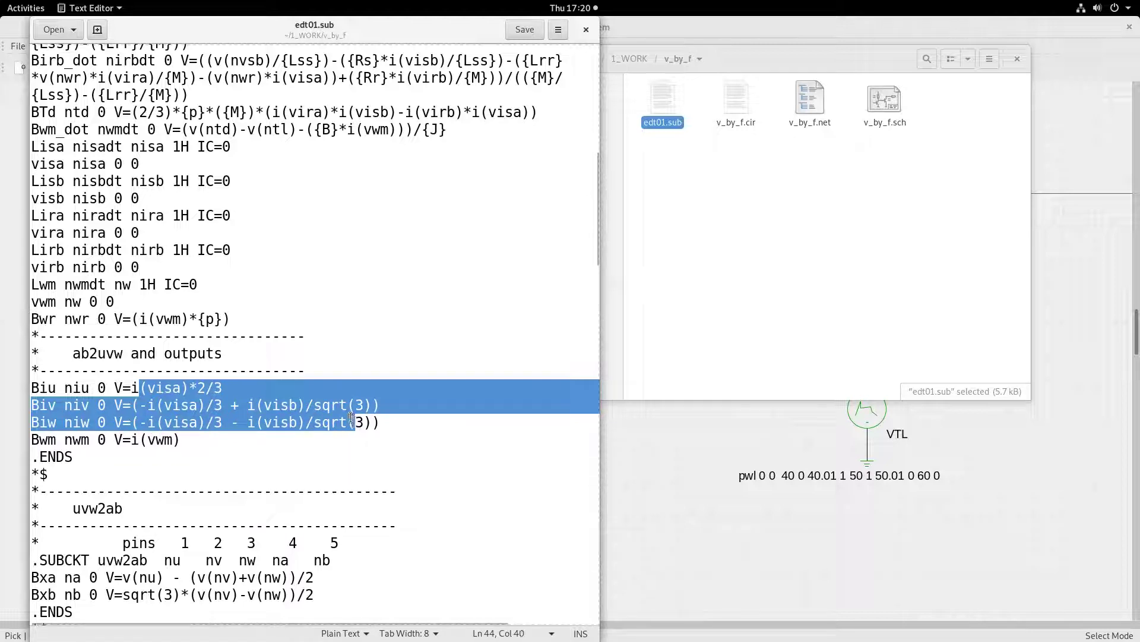
{"action": "left_click", "coordinate": [114, 439]}
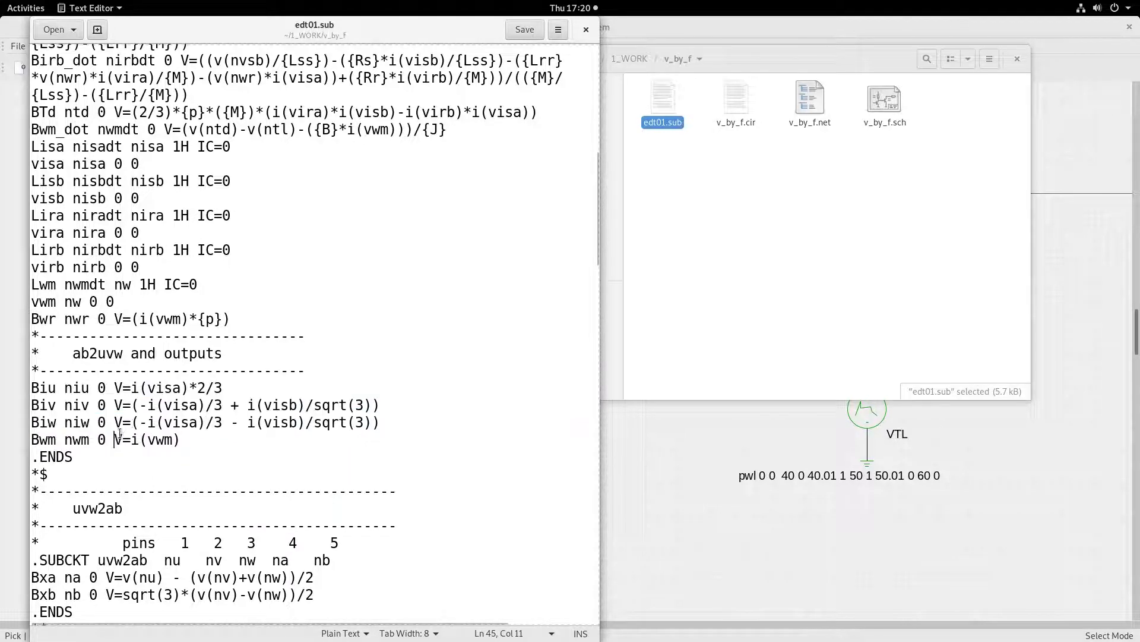
{"action": "left_click_drag", "start_coordinate": [179, 440], "coordinate": [141, 439]}
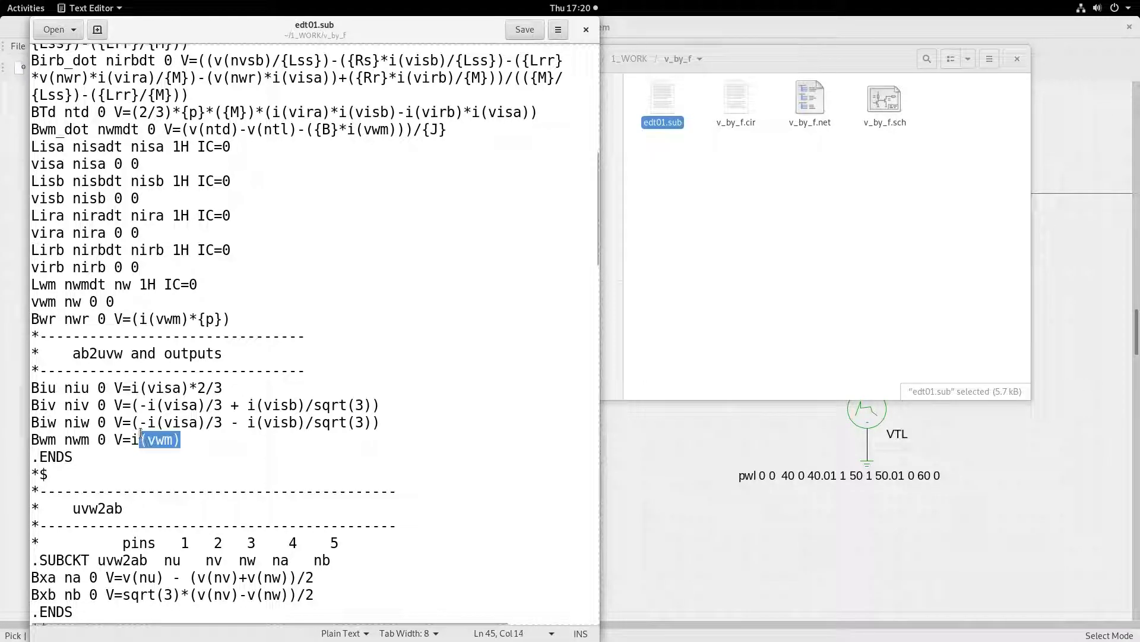
{"action": "scroll", "coordinate": [199, 410], "scroll_direction": "down", "scroll_amount": 3}
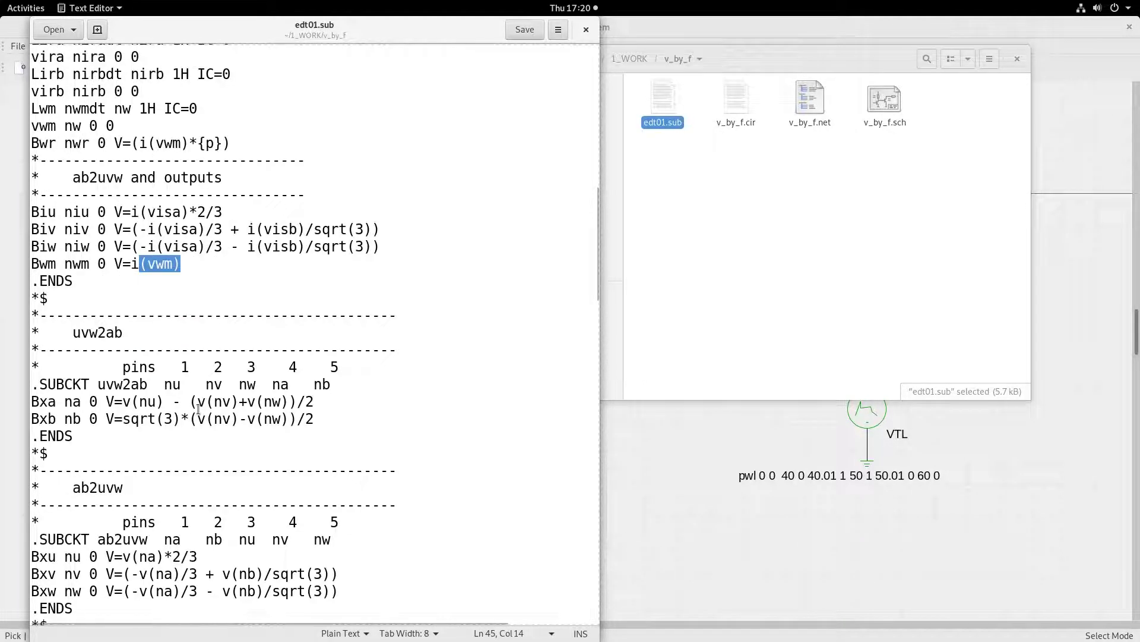
{"action": "scroll", "coordinate": [289, 352], "scroll_direction": "down", "scroll_amount": 2}
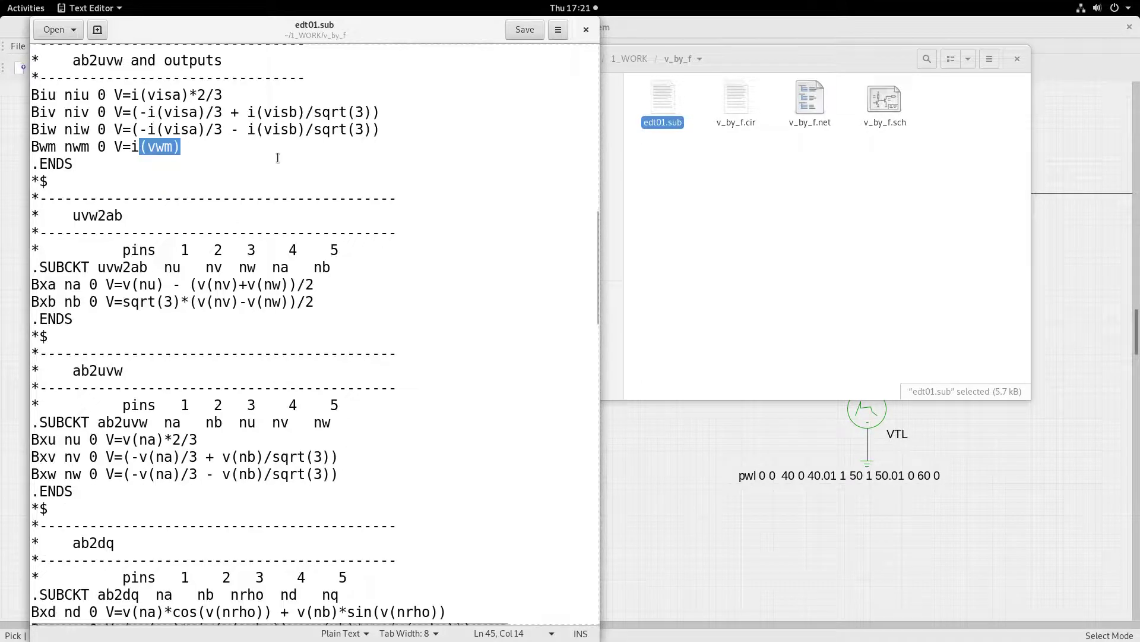
{"action": "scroll", "coordinate": [226, 151], "scroll_direction": "up", "scroll_amount": 2}
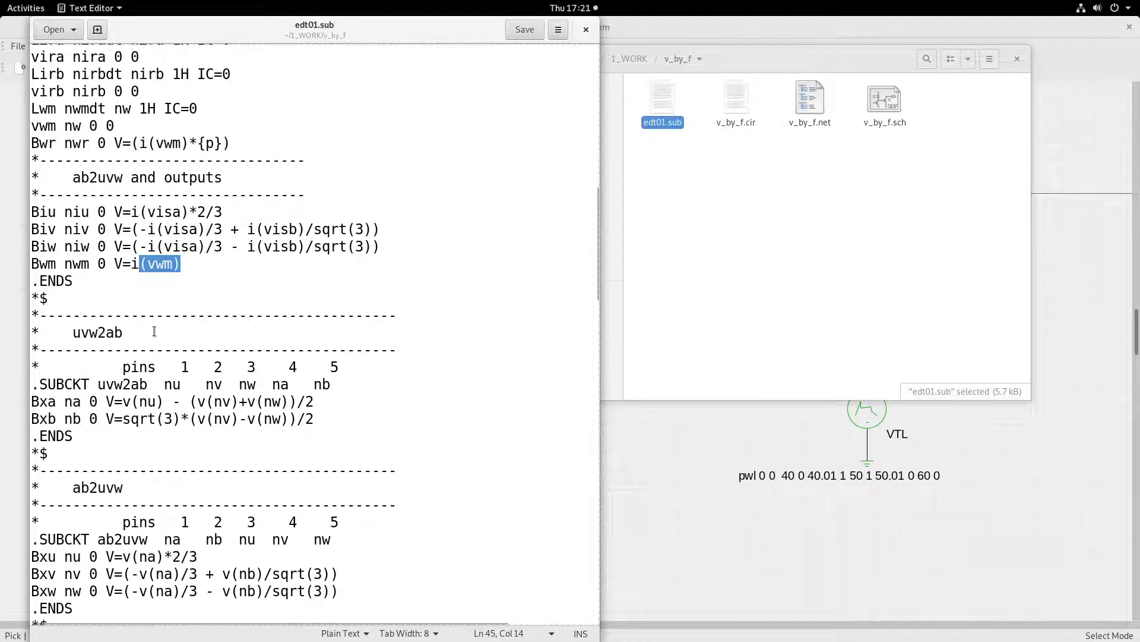
{"action": "scroll", "coordinate": [155, 331], "scroll_direction": "down", "scroll_amount": 1}
{"action": "left_click_drag", "start_coordinate": [153, 274], "coordinate": [54, 272]}
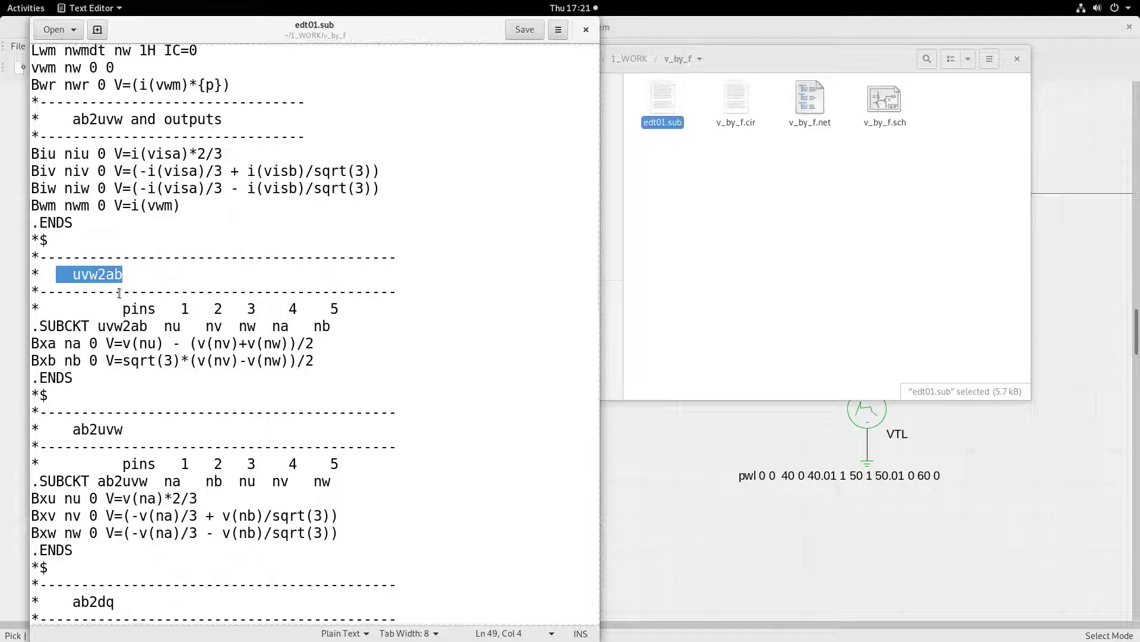
{"action": "left_click_drag", "start_coordinate": [71, 429], "coordinate": [129, 429]}
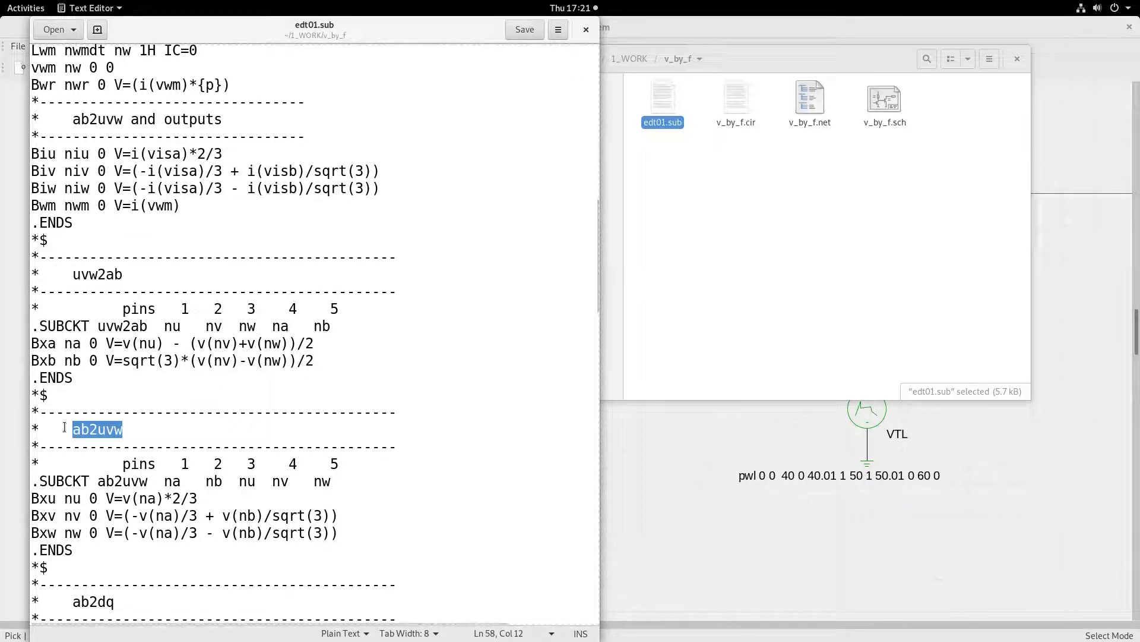
{"action": "scroll", "coordinate": [159, 429], "scroll_direction": "down", "scroll_amount": 1}
{"action": "scroll", "coordinate": [159, 429], "scroll_direction": "down", "scroll_amount": 2}
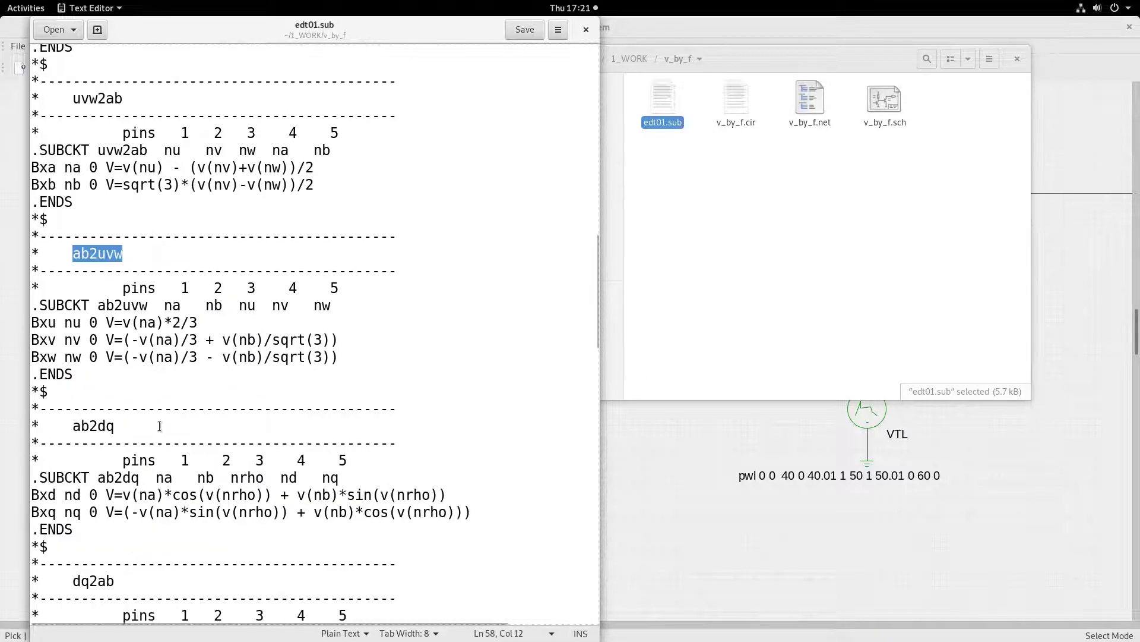
{"action": "left_click_drag", "start_coordinate": [64, 426], "coordinate": [119, 428]}
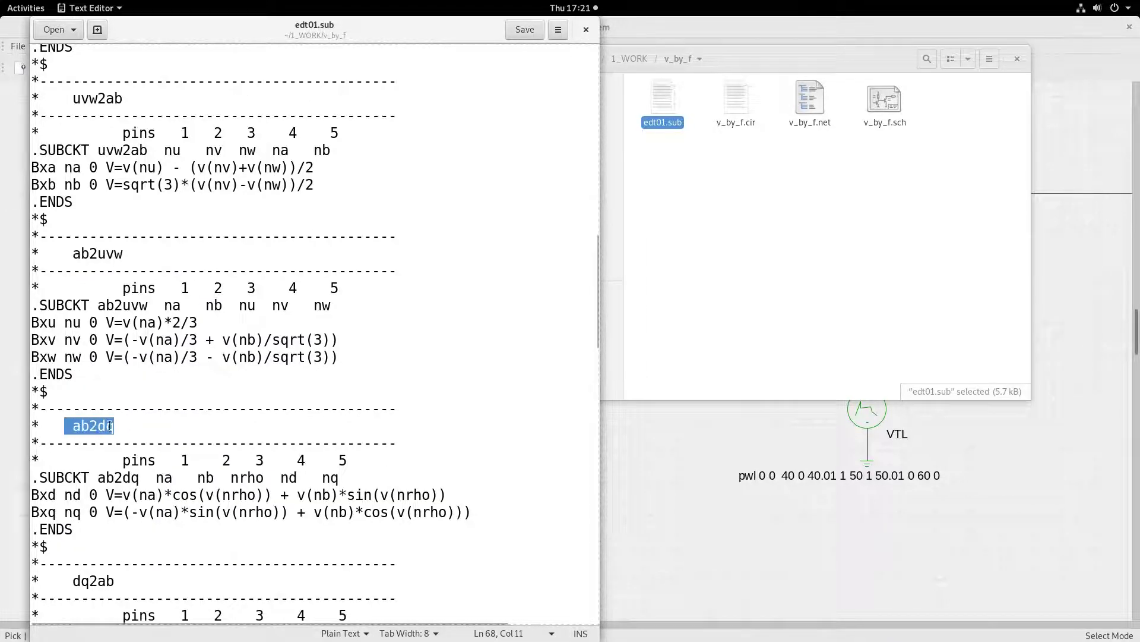
{"action": "scroll", "coordinate": [200, 463], "scroll_direction": "down", "scroll_amount": 2}
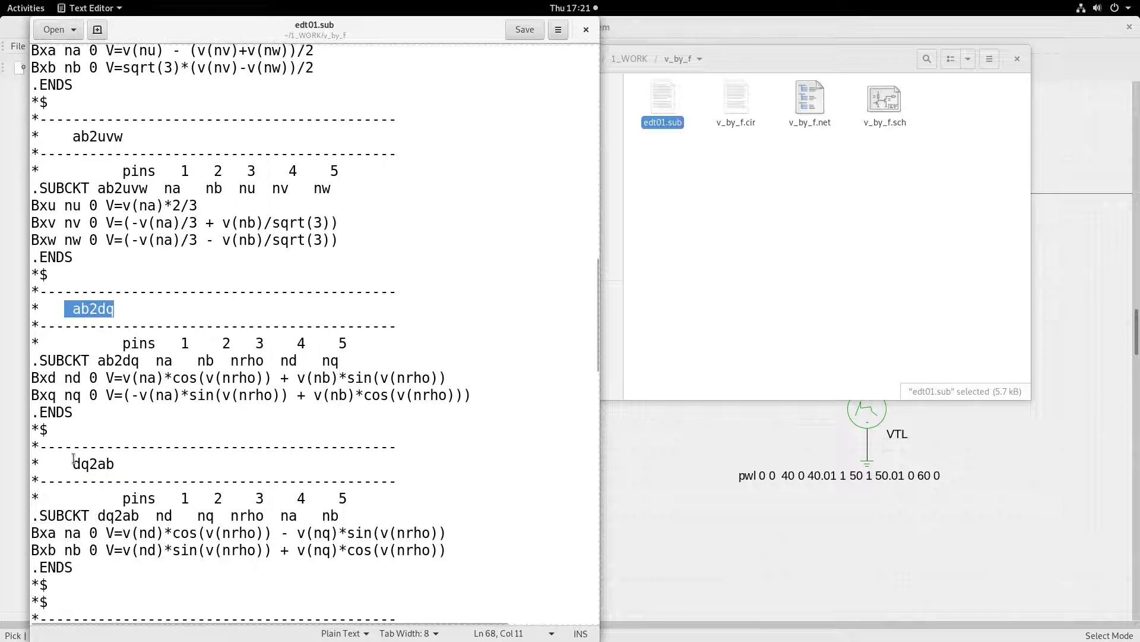
{"action": "left_click_drag", "start_coordinate": [72, 461], "coordinate": [127, 464]}
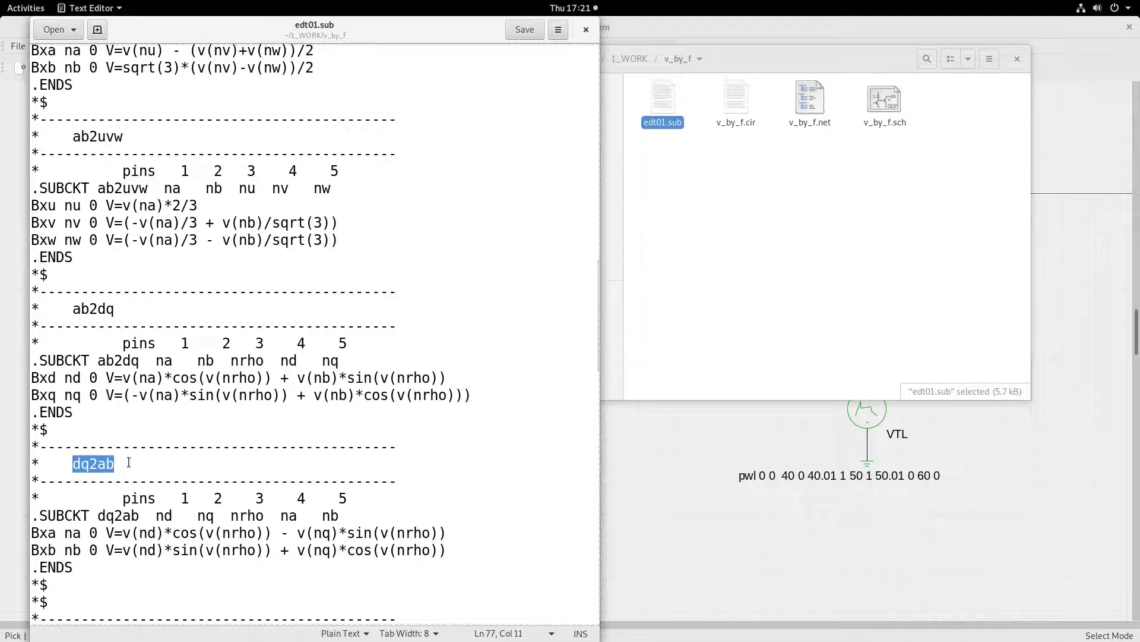
{"action": "scroll", "coordinate": [129, 462], "scroll_direction": "down", "scroll_amount": 3}
{"action": "left_click_drag", "start_coordinate": [73, 461], "coordinate": [155, 461]}
{"action": "scroll", "coordinate": [155, 461], "scroll_direction": "down", "scroll_amount": 5}
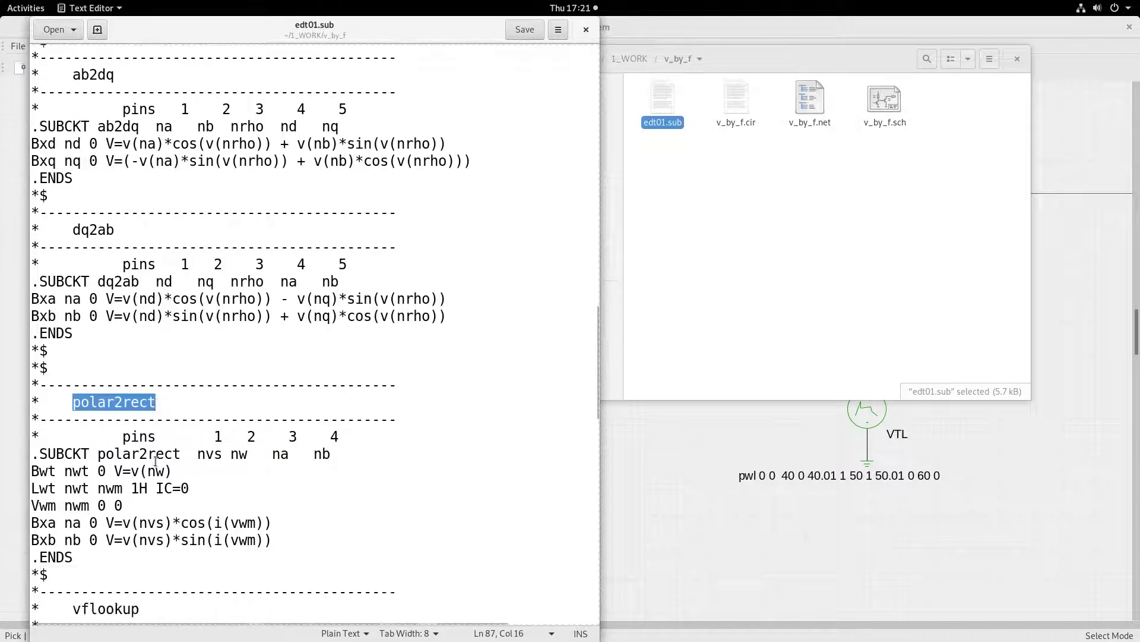
{"action": "left_click_drag", "start_coordinate": [73, 430], "coordinate": [148, 438]}
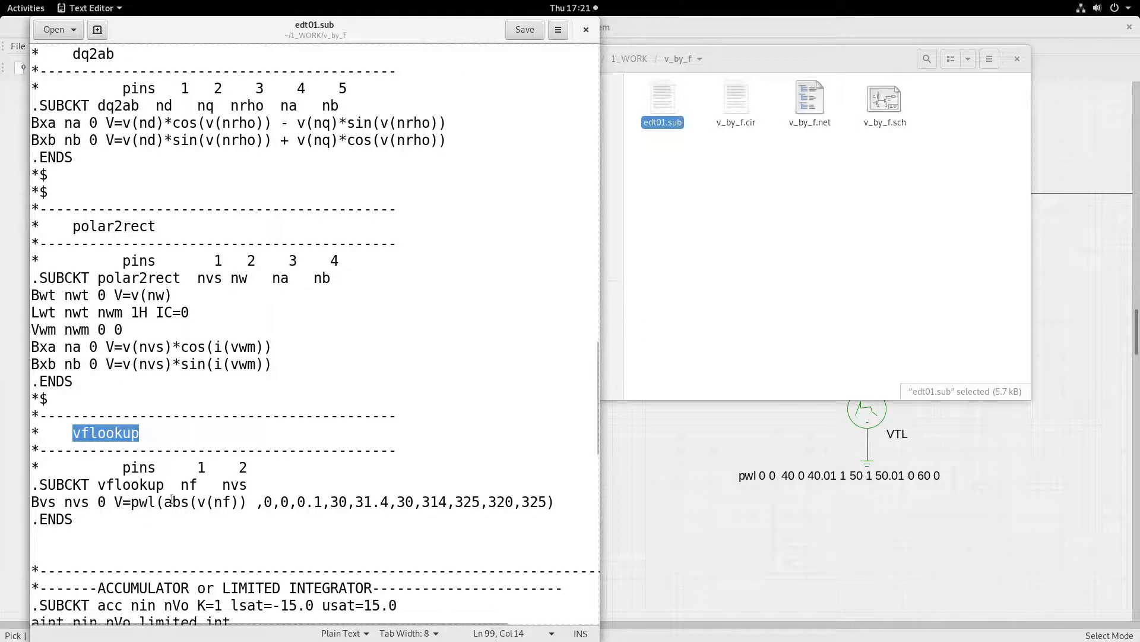
{"action": "scroll", "coordinate": [172, 499], "scroll_direction": "down", "scroll_amount": 2}
{"action": "scroll", "coordinate": [172, 499], "scroll_direction": "down", "scroll_amount": 5}
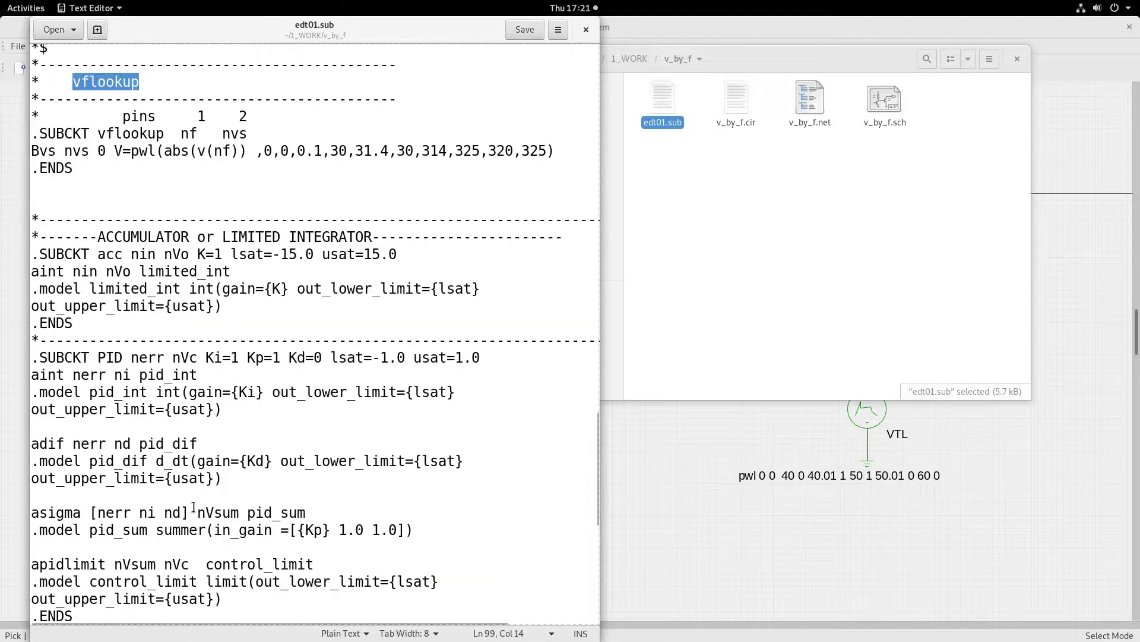
{"action": "scroll", "coordinate": [171, 467], "scroll_direction": "down", "scroll_amount": 8}
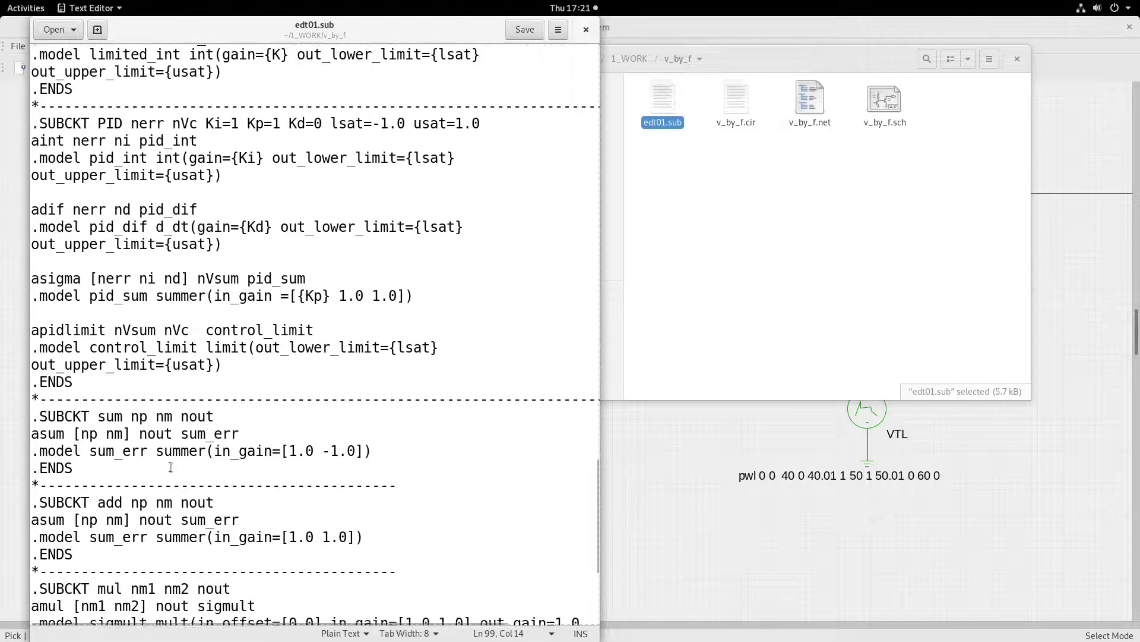
{"action": "scroll", "coordinate": [171, 467], "scroll_direction": "down", "scroll_amount": 1}
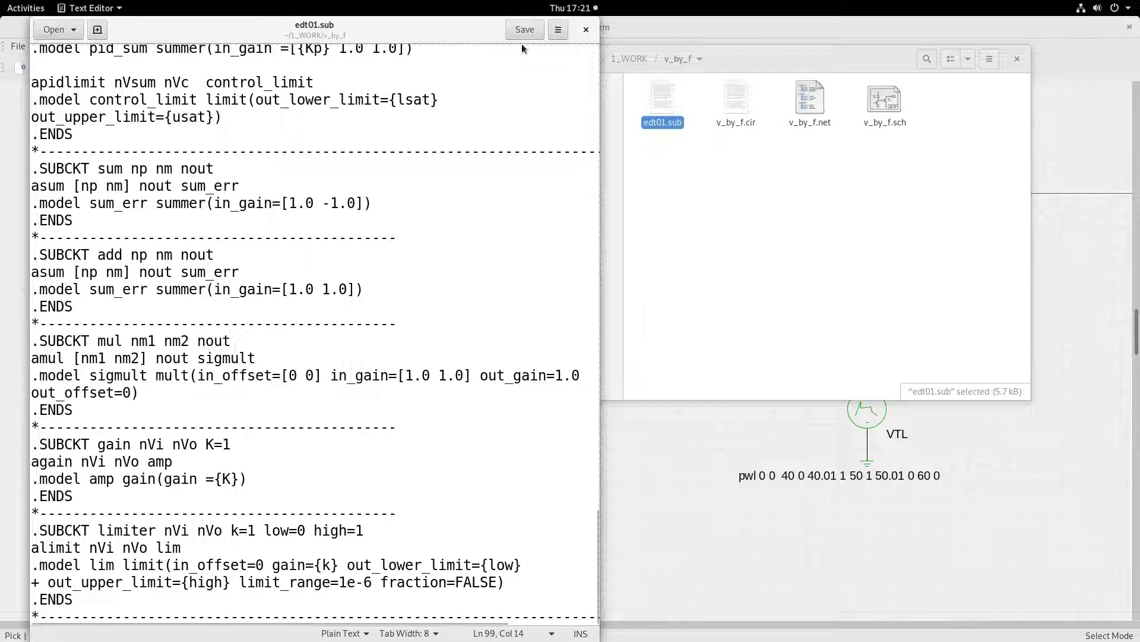
{"action": "left_click", "coordinate": [587, 30]}
Bring the v_by_f.sch schematic forward and select xIM, VTL and Vref in turn.
{"action": "left_click", "coordinate": [316, 418]}
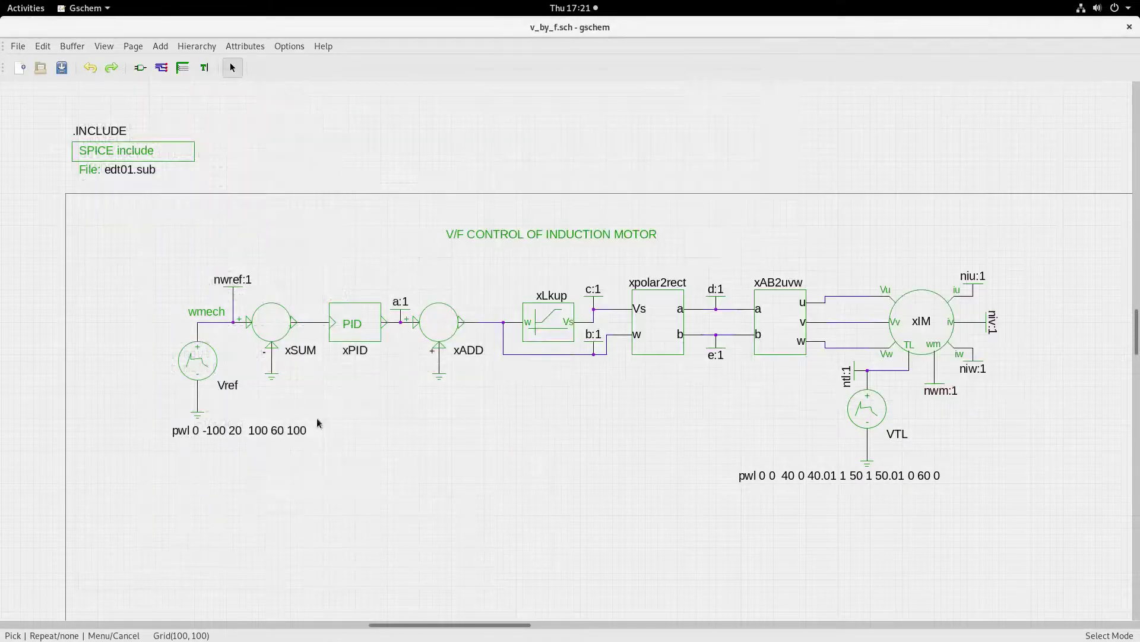
{"action": "left_click", "coordinate": [908, 309]}
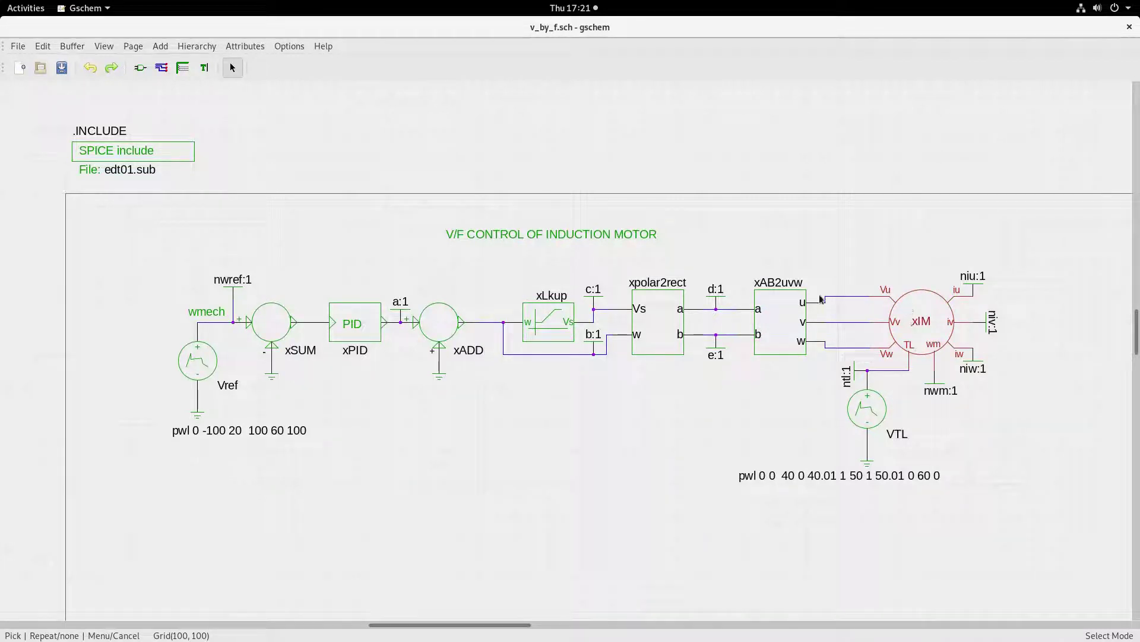
{"action": "left_click", "coordinate": [866, 404]}
{"action": "left_click", "coordinate": [196, 363]}
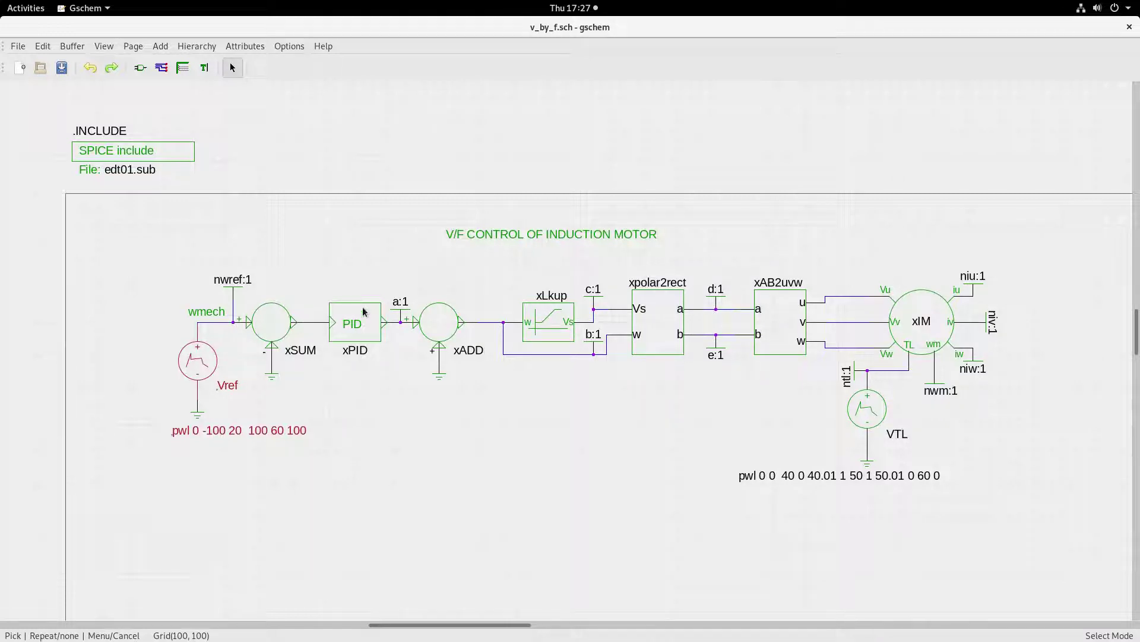
{"action": "left_click", "coordinate": [353, 324]}
{"action": "double_click", "coordinate": [354, 323]}
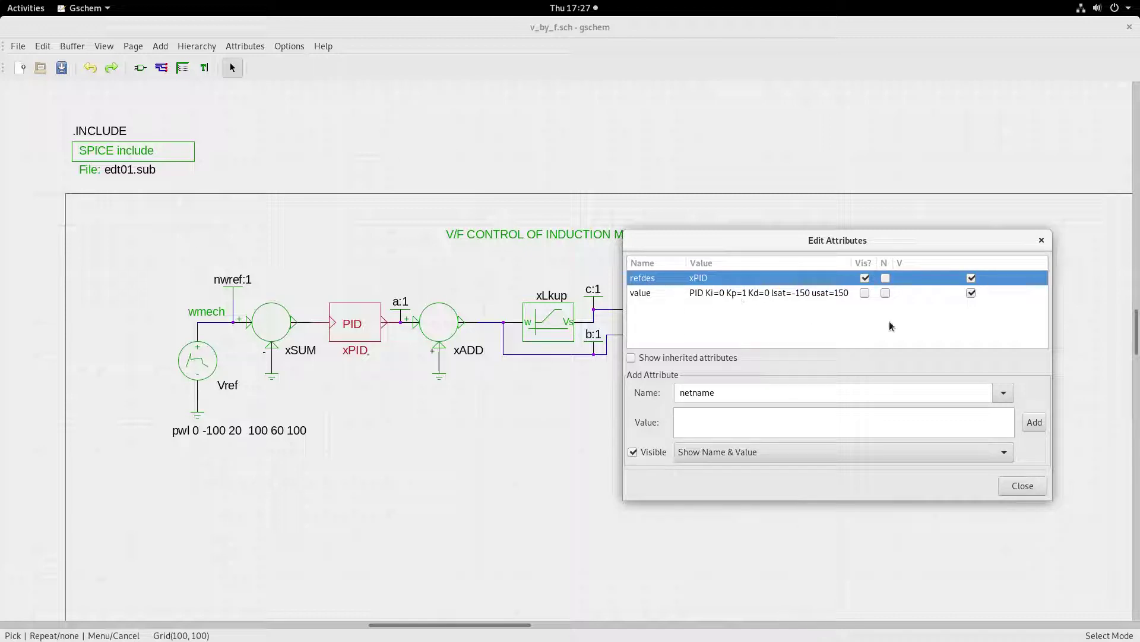
{"action": "left_click", "coordinate": [1032, 484]}
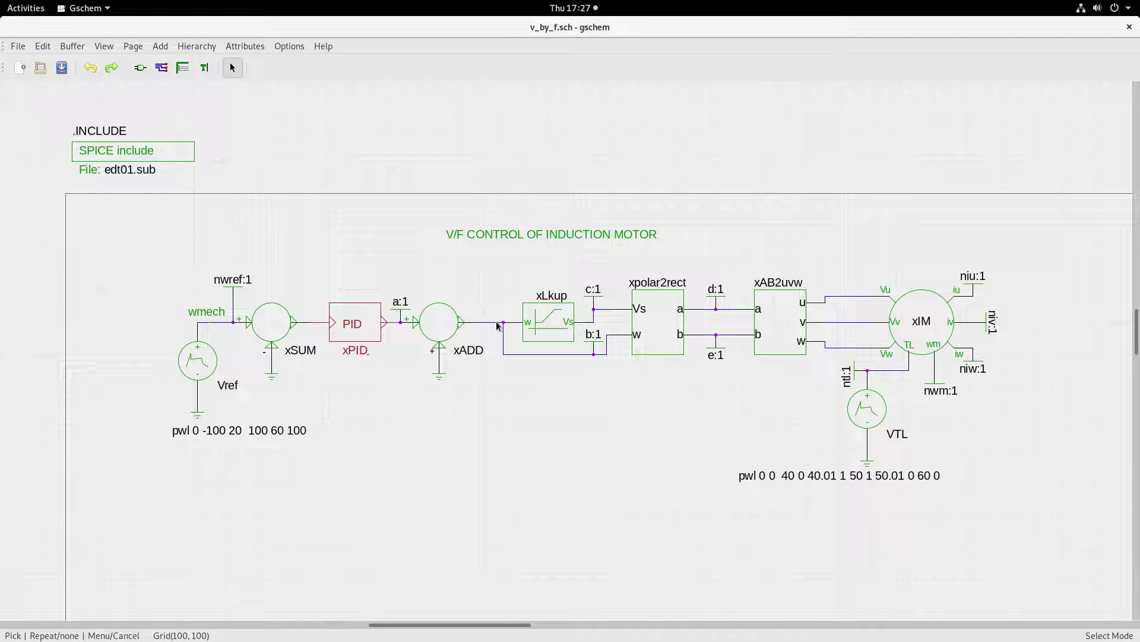
{"action": "left_click", "coordinate": [552, 316]}
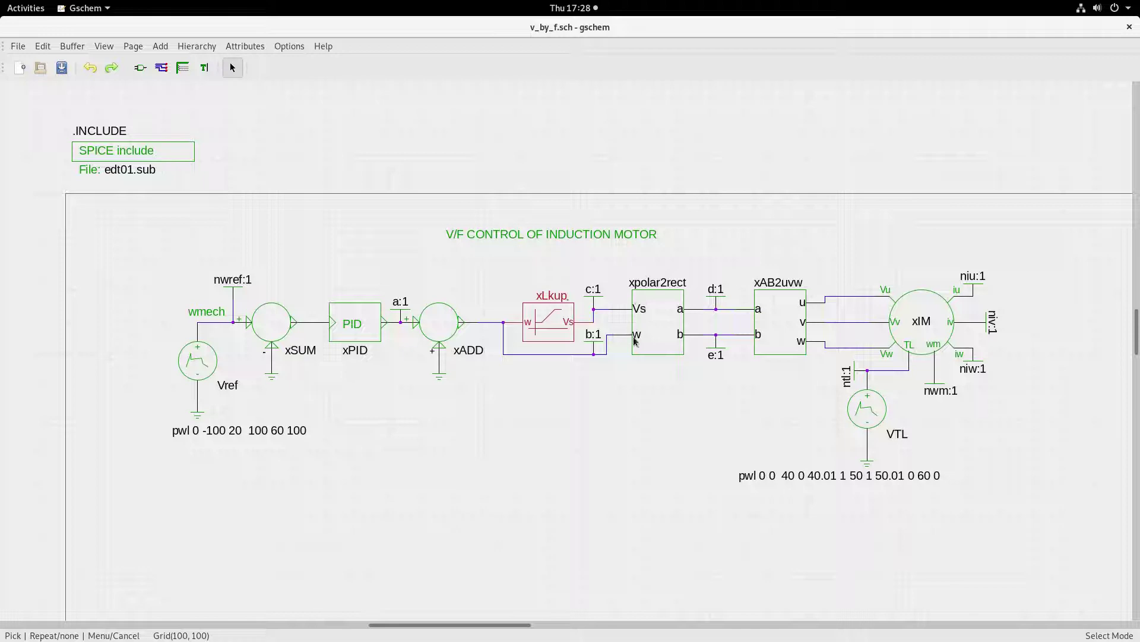
{"action": "left_click", "coordinate": [663, 313]}
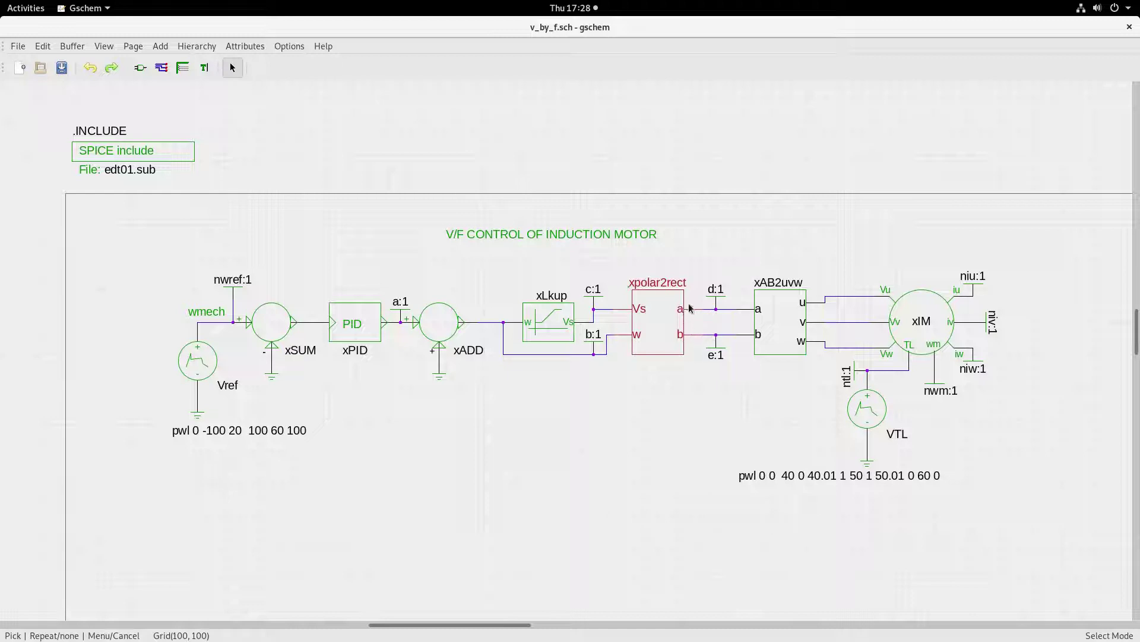
{"action": "left_click", "coordinate": [794, 312]}
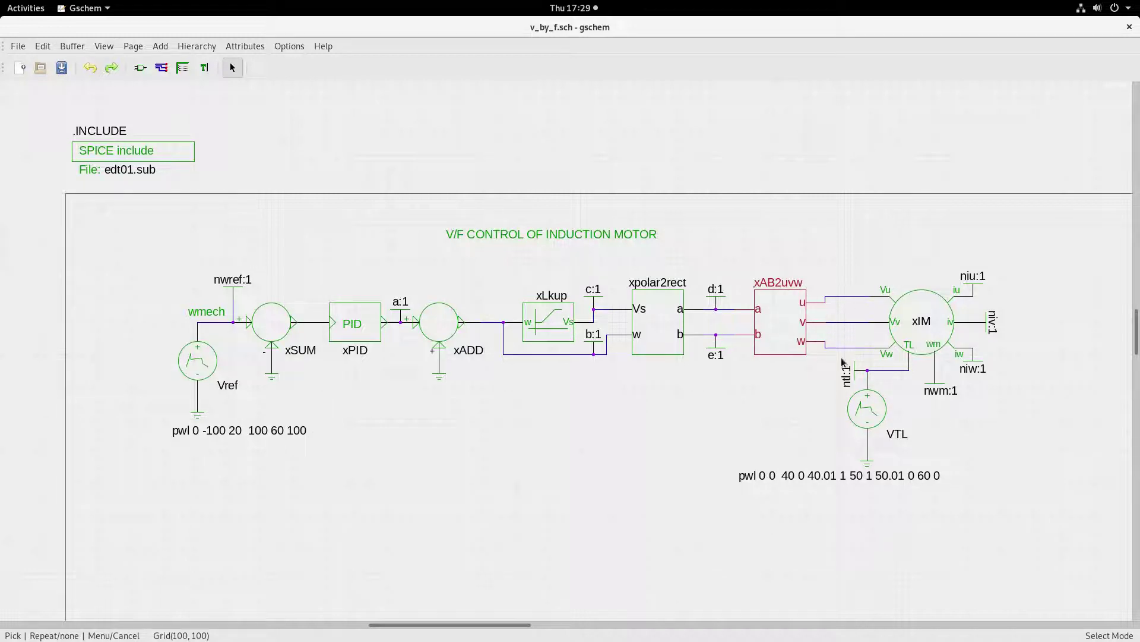
{"action": "left_click", "coordinate": [938, 315]}
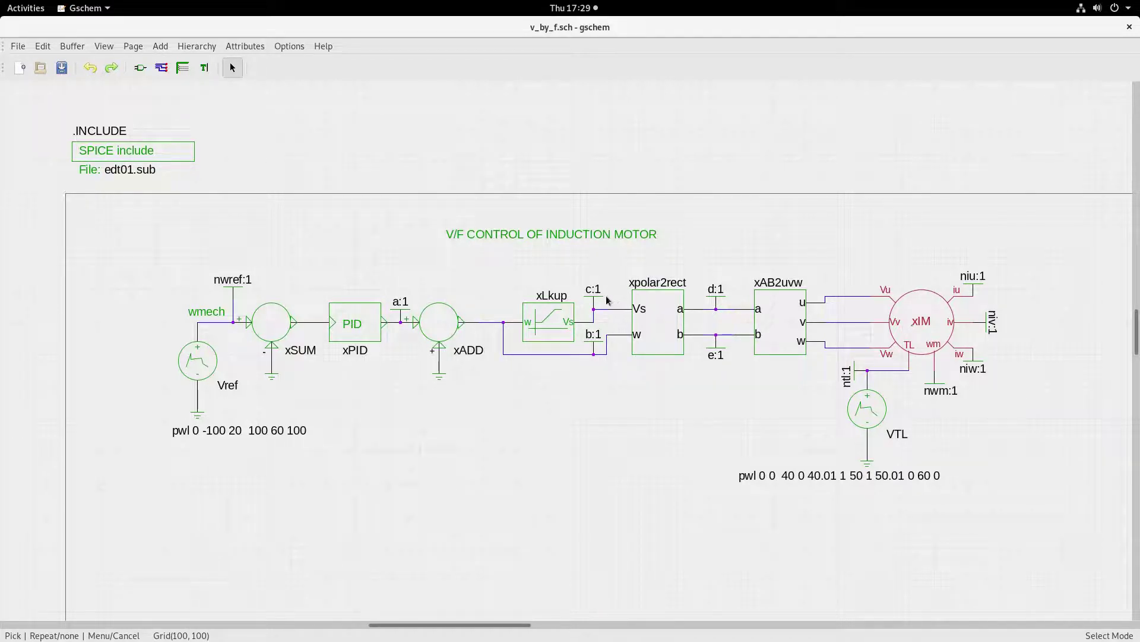
{"action": "left_click", "coordinate": [436, 333]}
{"action": "left_click", "coordinate": [275, 334]}
{"action": "left_click", "coordinate": [273, 377]}
{"action": "left_click", "coordinate": [318, 380]}
{"action": "left_click", "coordinate": [931, 392]}
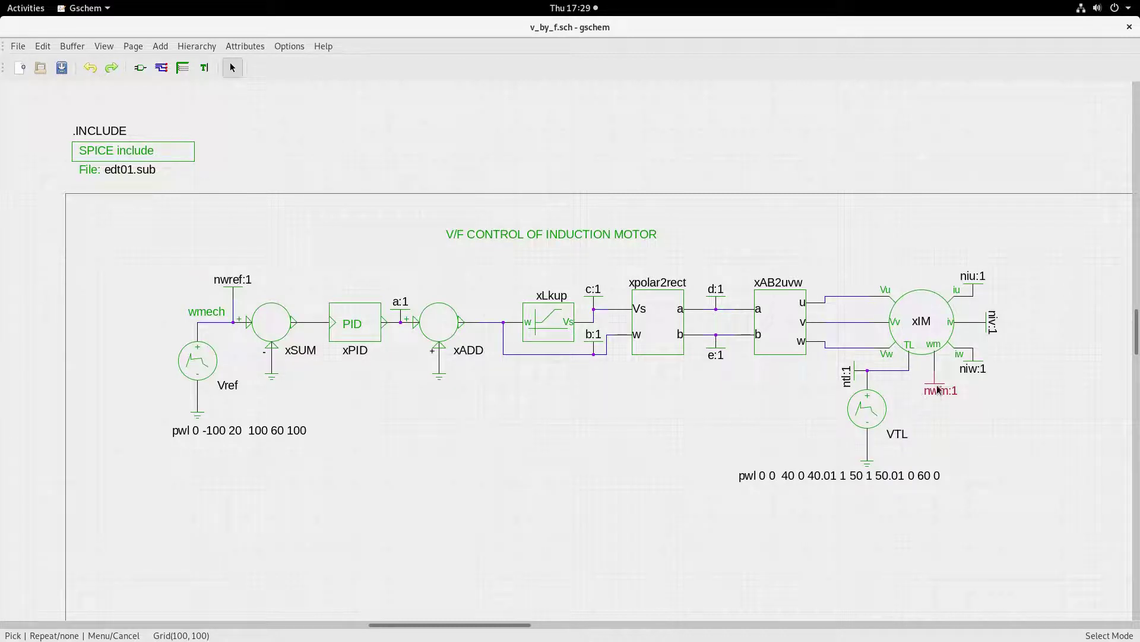
{"action": "left_click", "coordinate": [268, 380]}
{"action": "double_click", "coordinate": [356, 326]}
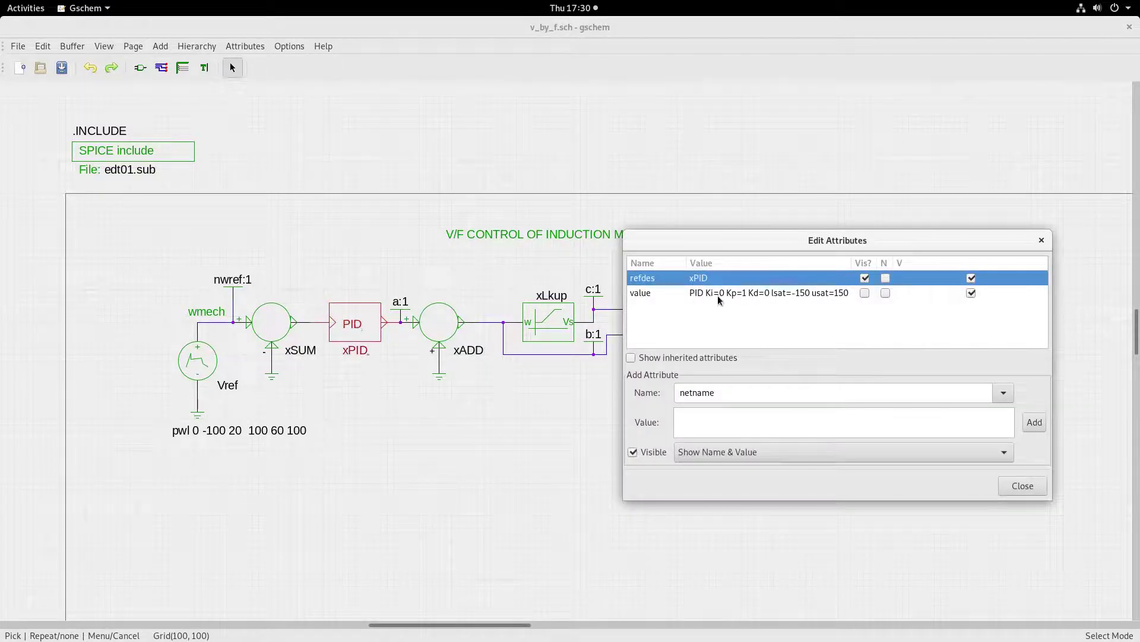
{"action": "left_click", "coordinate": [1021, 485]}
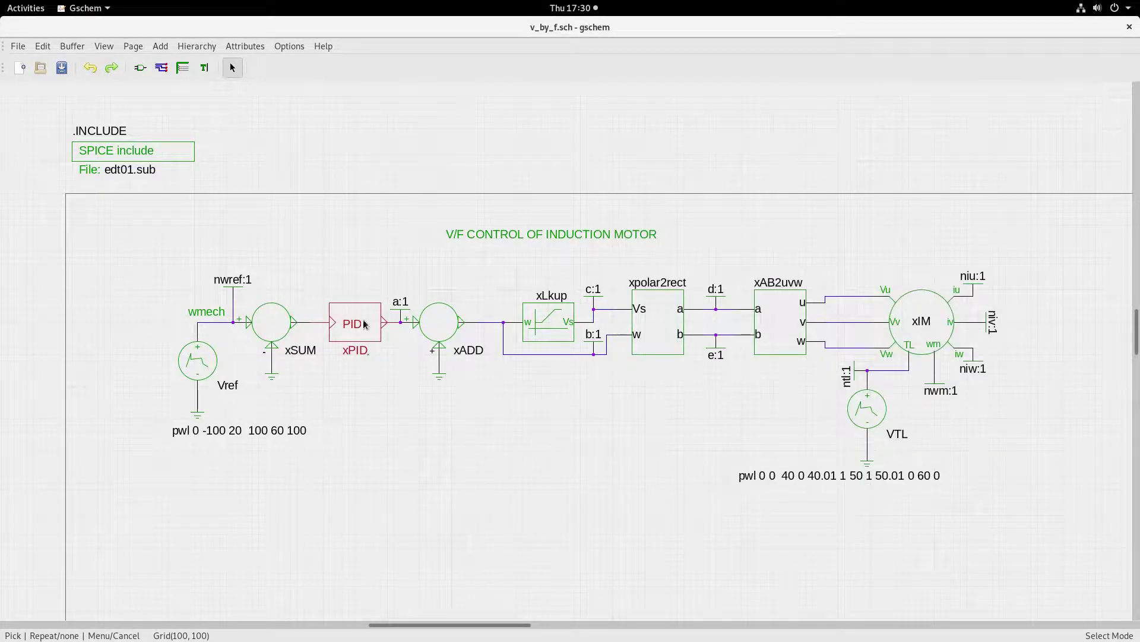
{"action": "left_click", "coordinate": [271, 371]}
Select the nwm:1 label, xADD, its output net and the grounds under xADD and xSUM.
{"action": "left_click", "coordinate": [942, 390]}
{"action": "left_click", "coordinate": [440, 378]}
{"action": "left_click", "coordinate": [479, 326]}
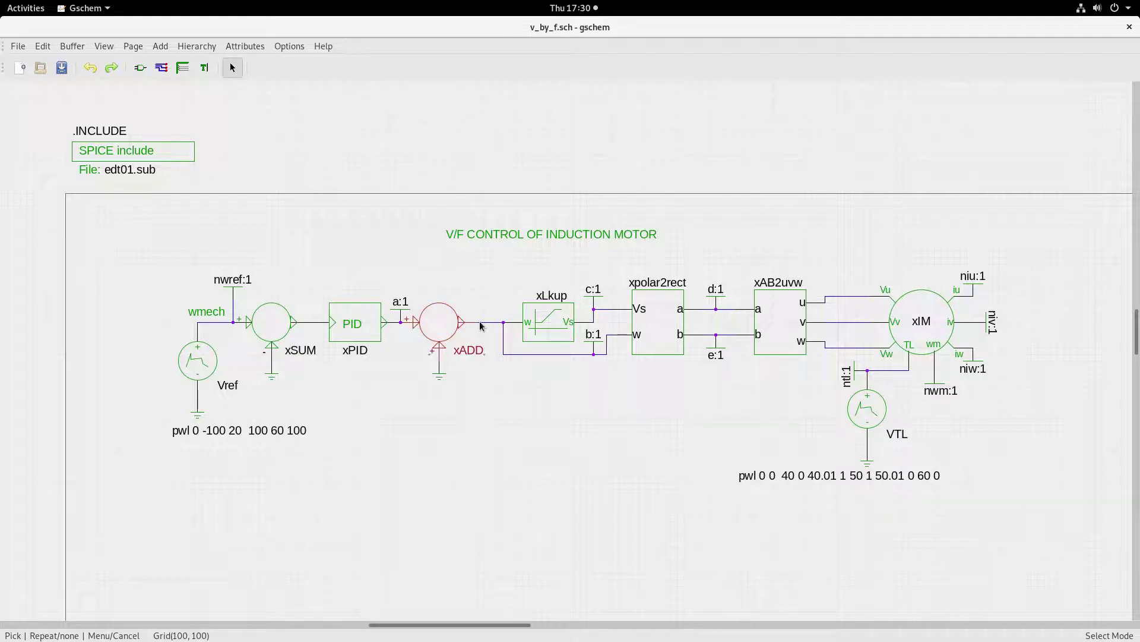
{"action": "left_click", "coordinate": [488, 324]}
{"action": "left_click", "coordinate": [273, 378]}
Reposition the nwm:1 net label next to xIM's wm pin.
{"action": "mouse_move", "coordinate": [945, 381]}
{"action": "left_mouse_down"}
{"action": "mouse_move", "coordinate": [934, 370]}
{"action": "mouse_move", "coordinate": [937, 392]}
{"action": "left_mouse_up"}
{"action": "left_click", "coordinate": [957, 416]}
{"action": "left_click", "coordinate": [930, 379]}
{"action": "left_click_drag", "start_coordinate": [930, 379], "coordinate": [934, 387]}
Select and deselect the xPID controller, then open a new terminal over the schematic.
{"action": "left_click", "coordinate": [355, 329]}
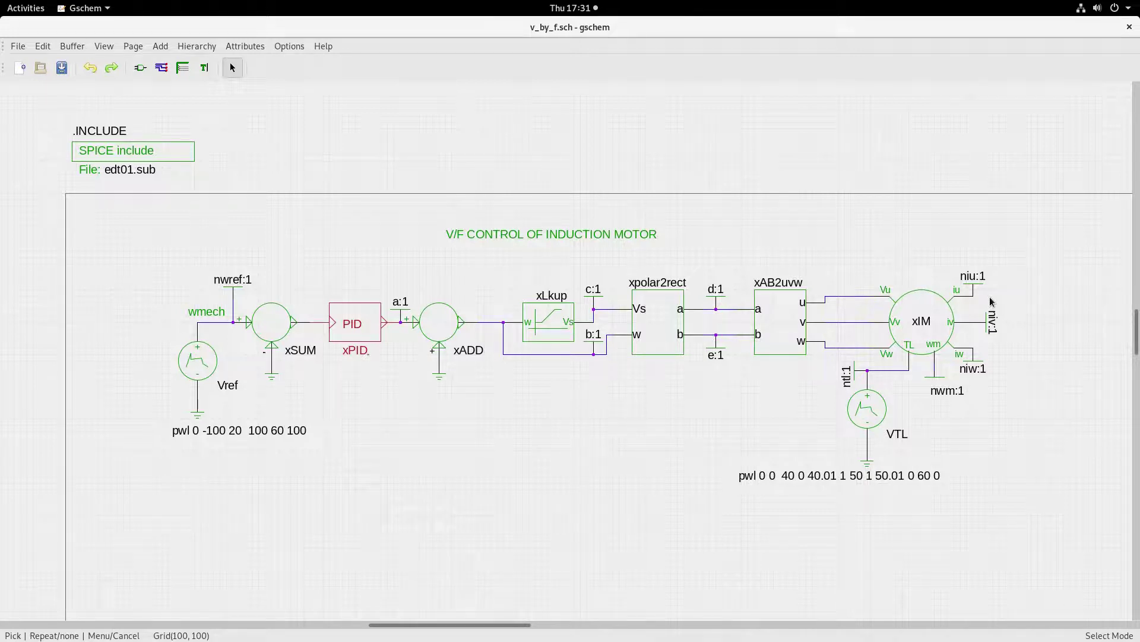
{"action": "left_click", "coordinate": [618, 438]}
{"action": "key", "text": "super"}
{"action": "key", "text": "ctrl+alt+t"}
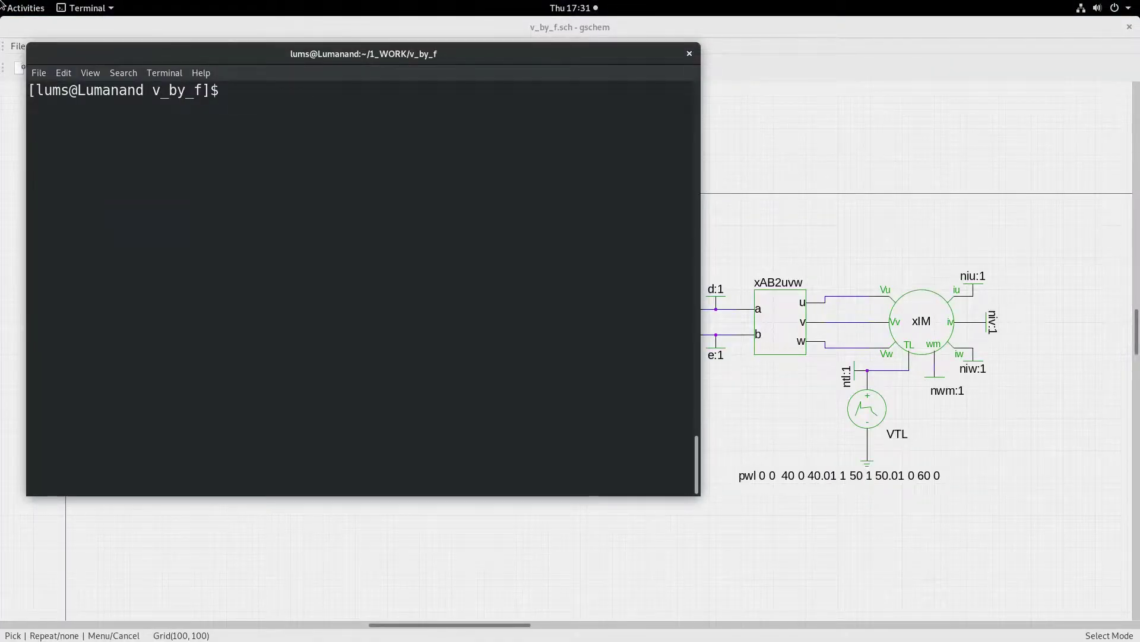
Open v_by_f.cir from Home > 1_WORK > v_by_f in Files.
{"action": "mouse_move", "coordinate": [1, 2]}
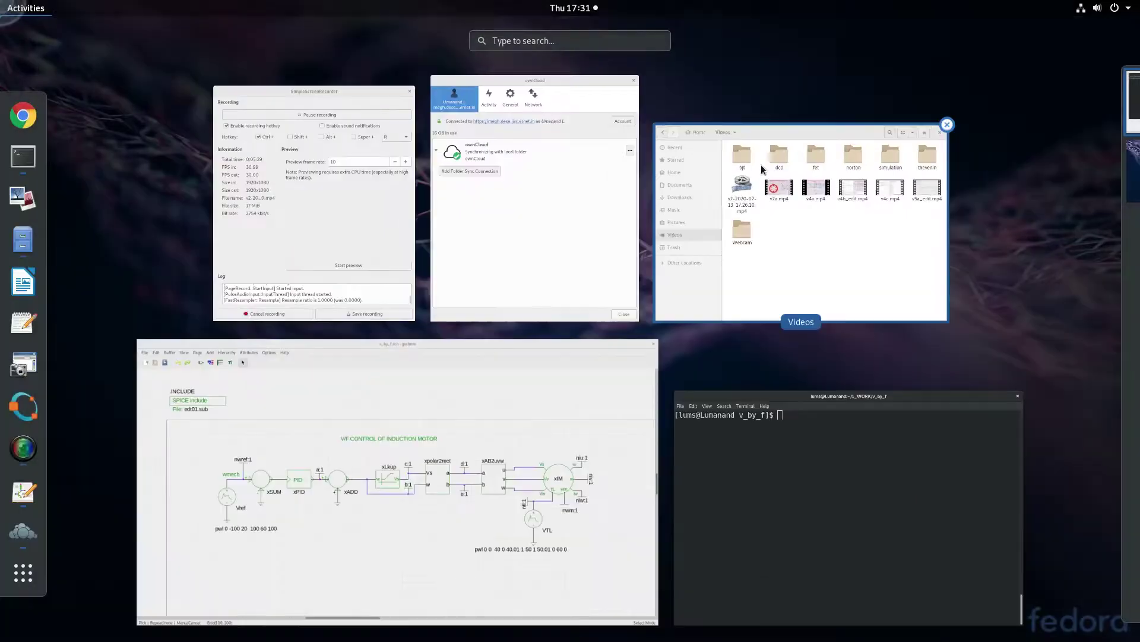
{"action": "left_click", "coordinate": [782, 268]}
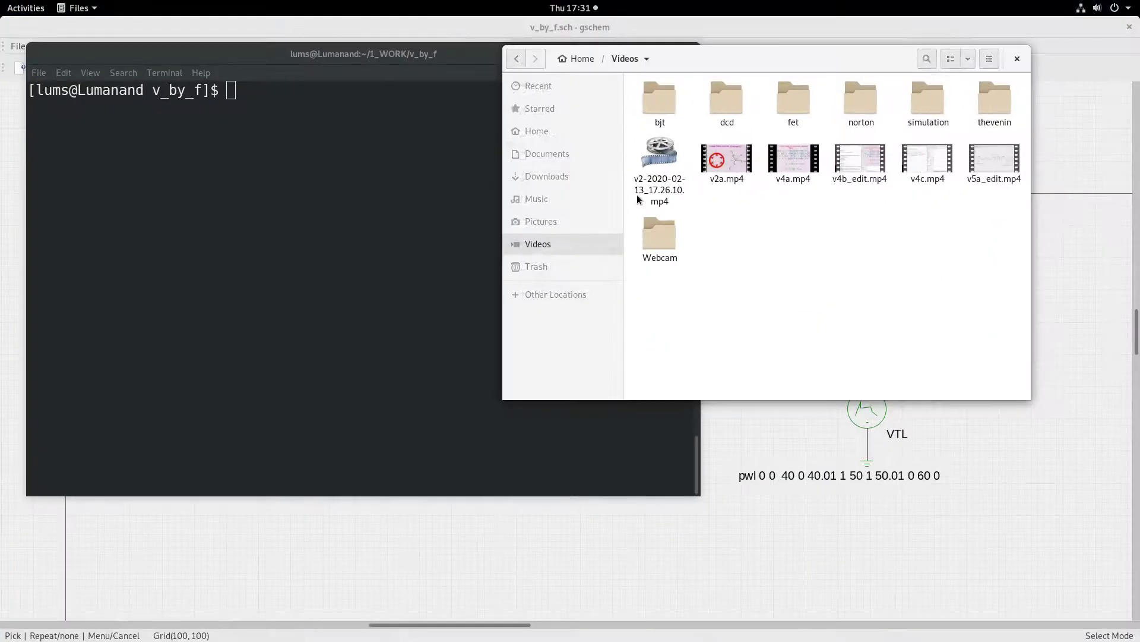
{"action": "left_click", "coordinate": [533, 136]}
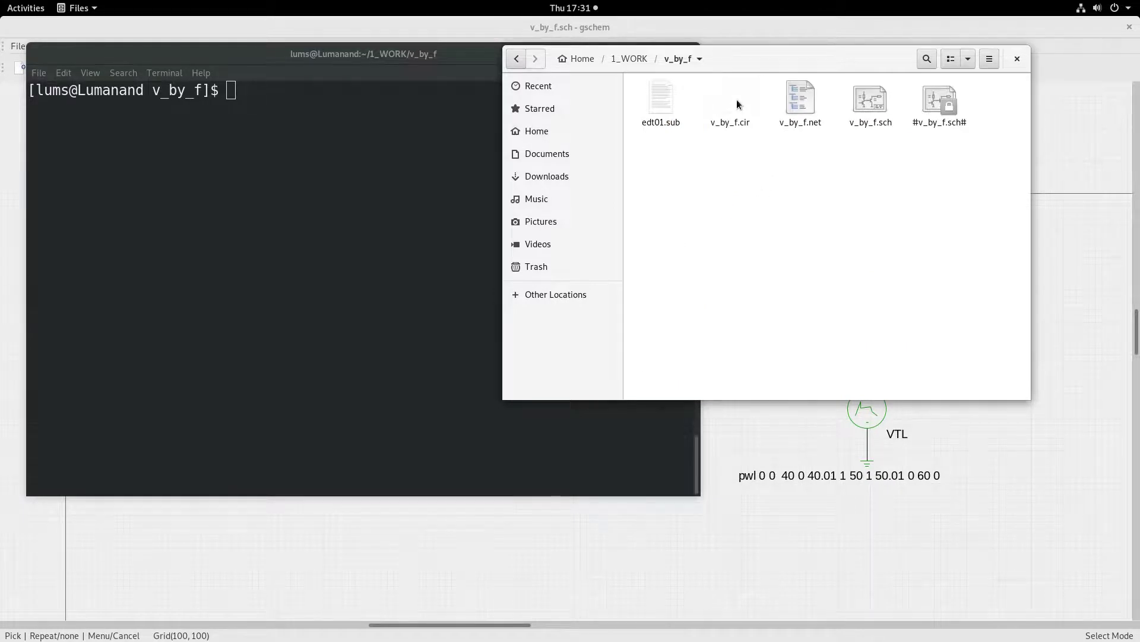
{"action": "double_click", "coordinate": [739, 105]}
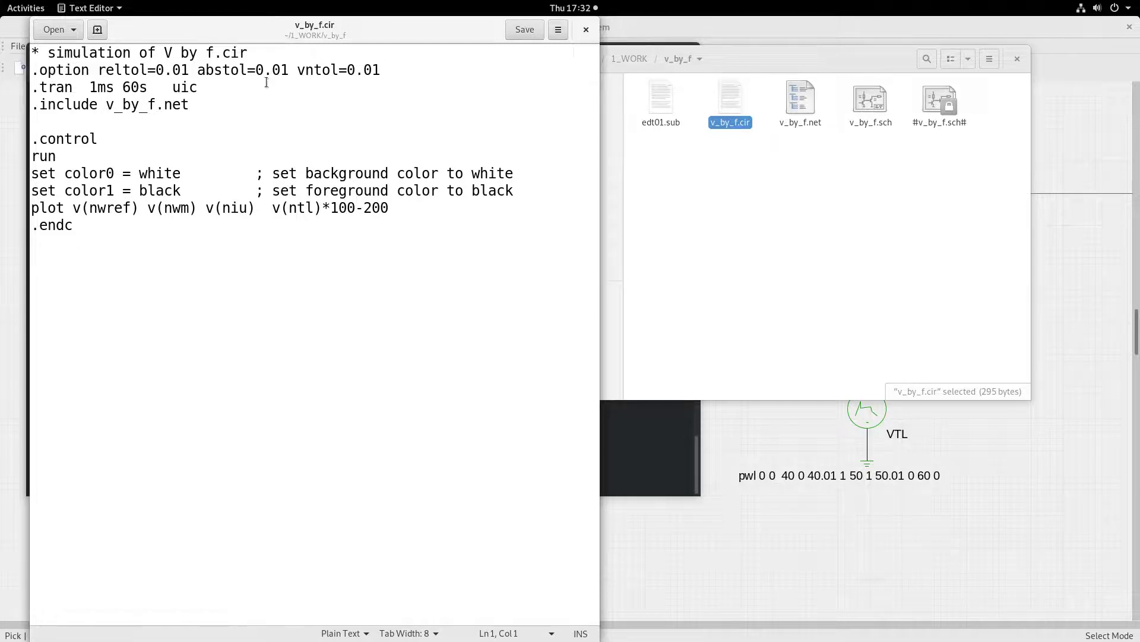
Highlight the 60 s .tran length, white/black colours and nwm/niu signals, then close the file.
{"action": "left_click_drag", "start_coordinate": [121, 87], "coordinate": [143, 86]}
{"action": "left_click_drag", "start_coordinate": [32, 173], "coordinate": [185, 169]}
{"action": "left_click_drag", "start_coordinate": [49, 189], "coordinate": [182, 190]}
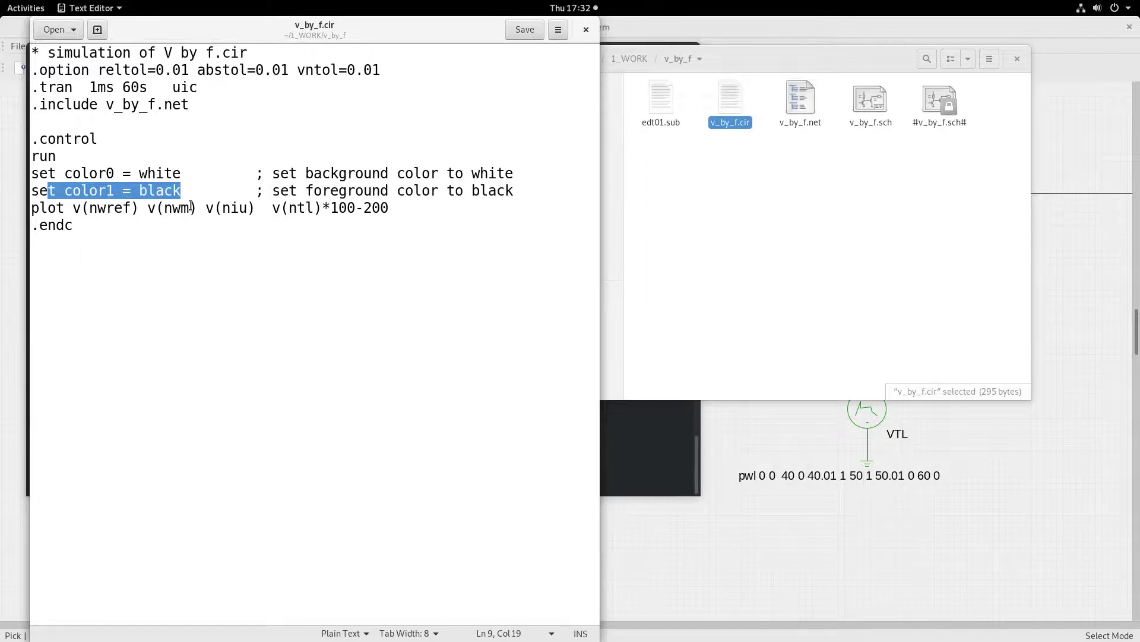
{"action": "left_click_drag", "start_coordinate": [231, 206], "coordinate": [158, 209]}
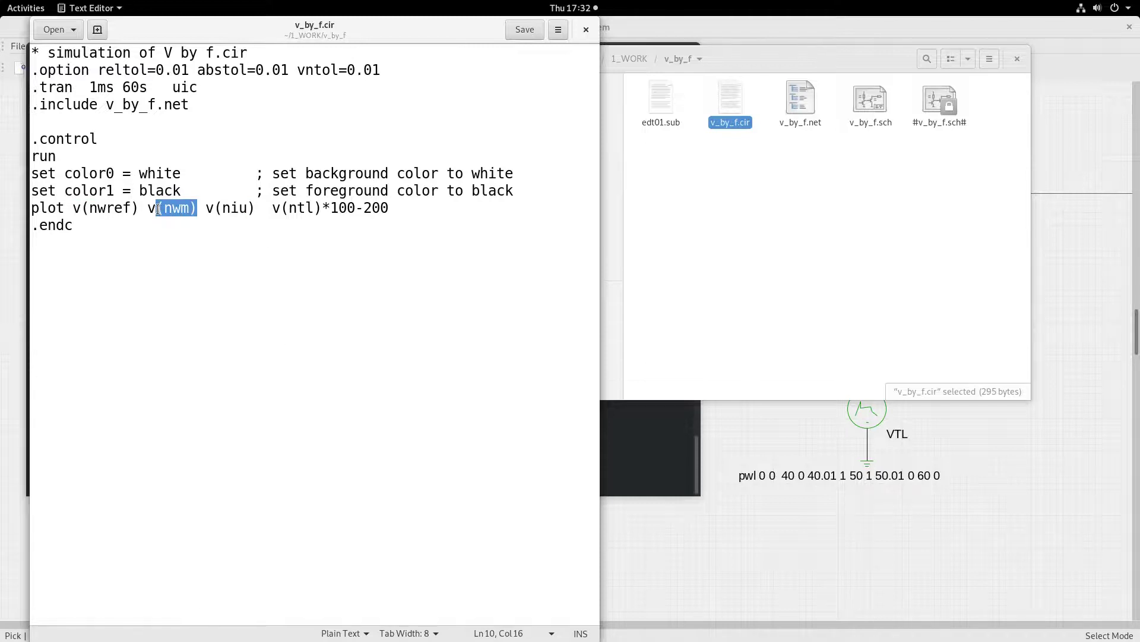
{"action": "left_click_drag", "start_coordinate": [248, 206], "coordinate": [232, 206]}
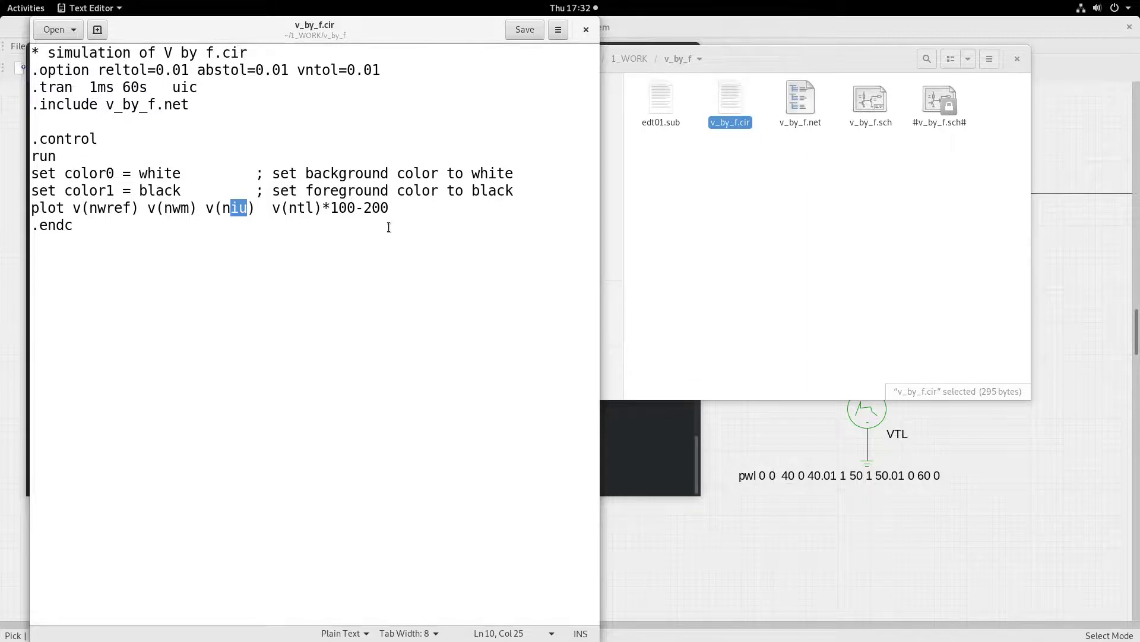
{"action": "left_click", "coordinate": [590, 28]}
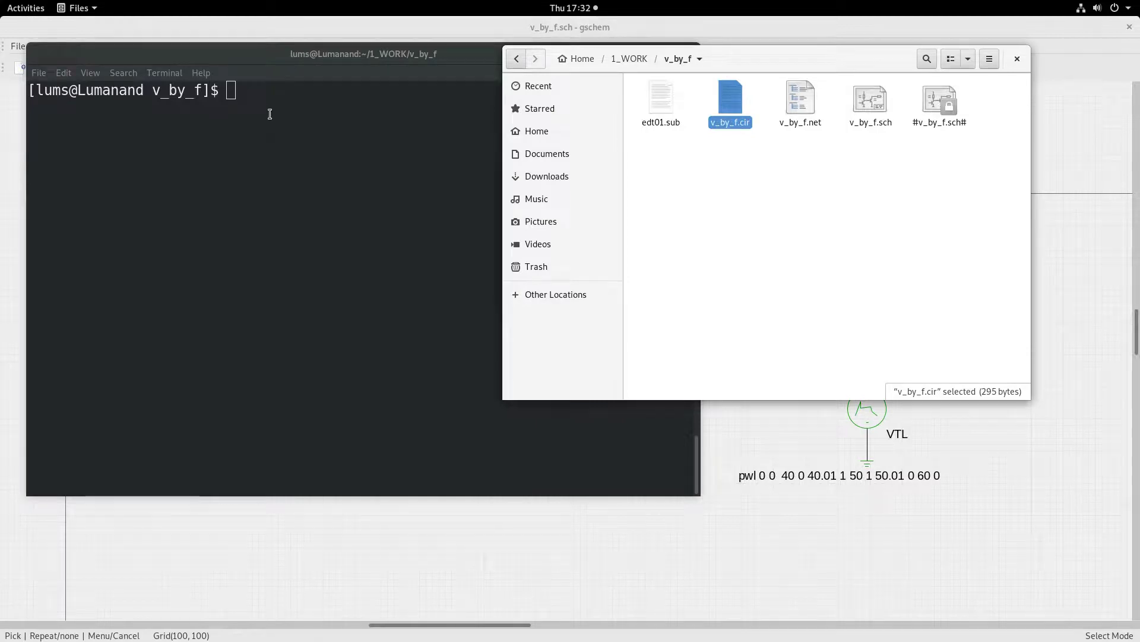
Run the ngspice simulation with ~/bin/runsim v_by_f in the terminal.
{"action": "left_click", "coordinate": [269, 113]}
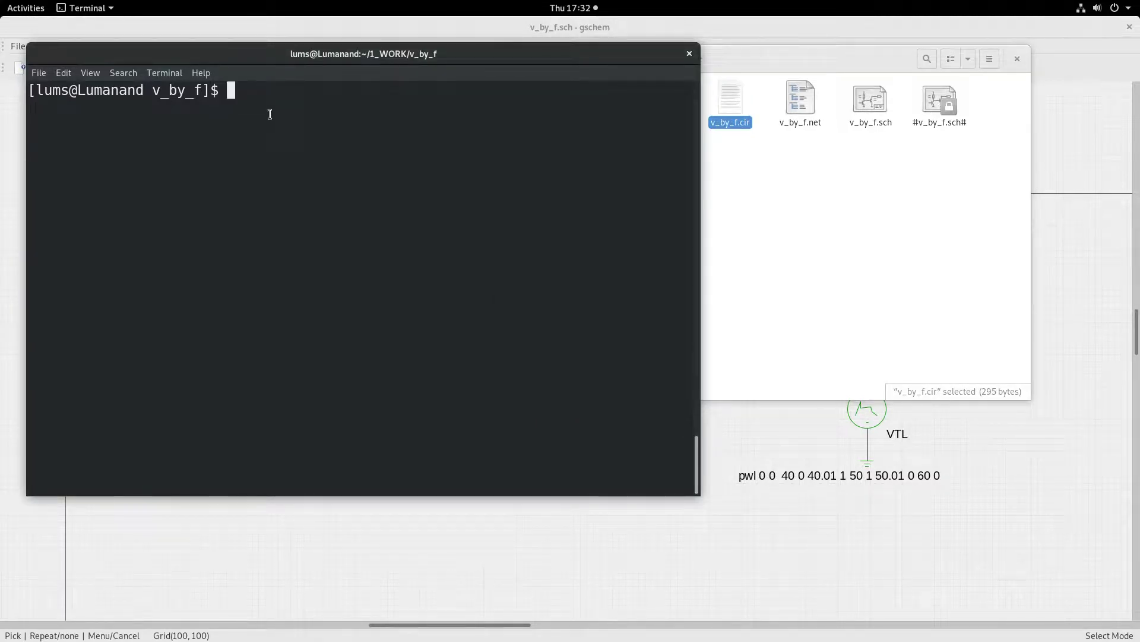
{"action": "type", "text": "~/b in"}
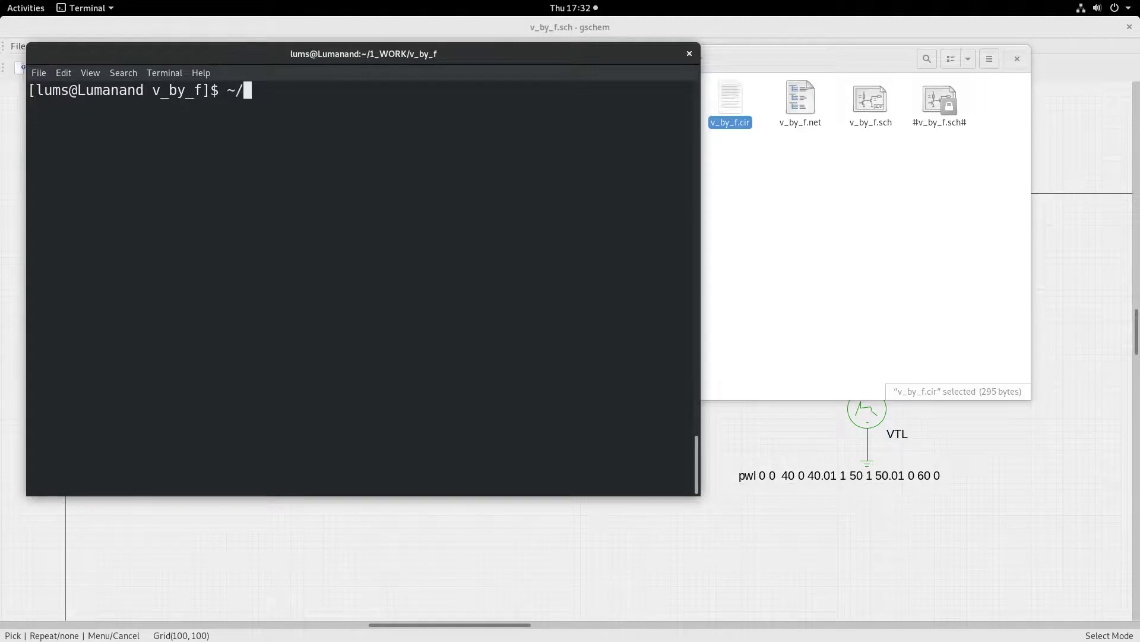
{"action": "key", "text": "BackSpace"}
{"action": "key", "text": "BackSpace"}
{"action": "key", "text": "BackSpace"}
{"action": "type", "text": "in"}
{"action": "type", "text": "/runsim"}
{"action": "type", "text": " v_b"}
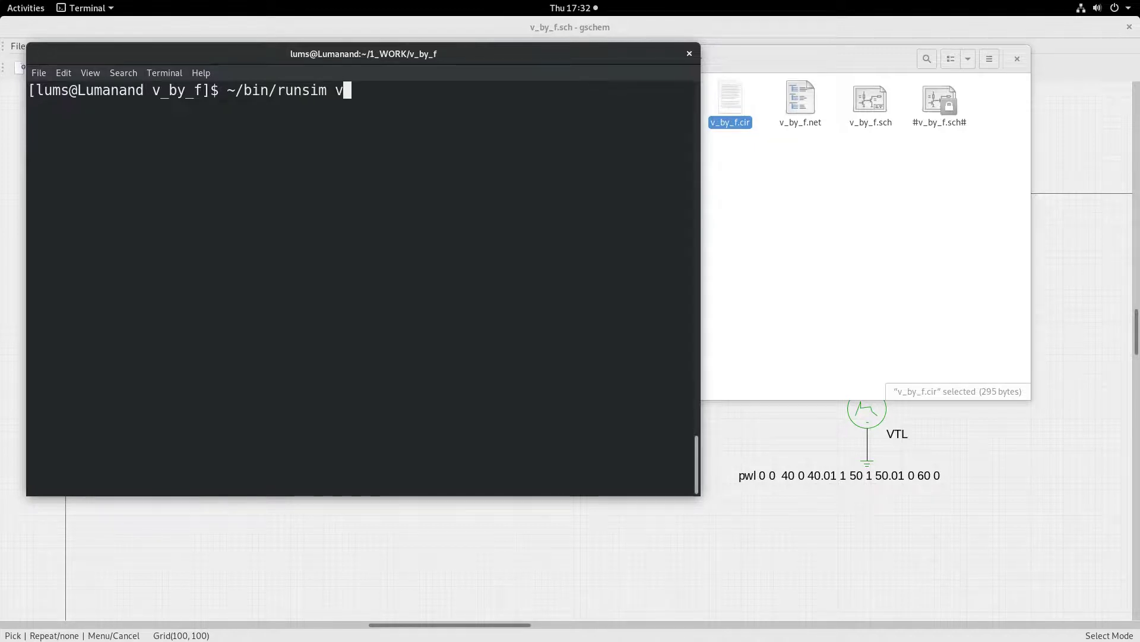
{"action": "type", "text": "y_f"}
{"action": "key", "text": "Return"}
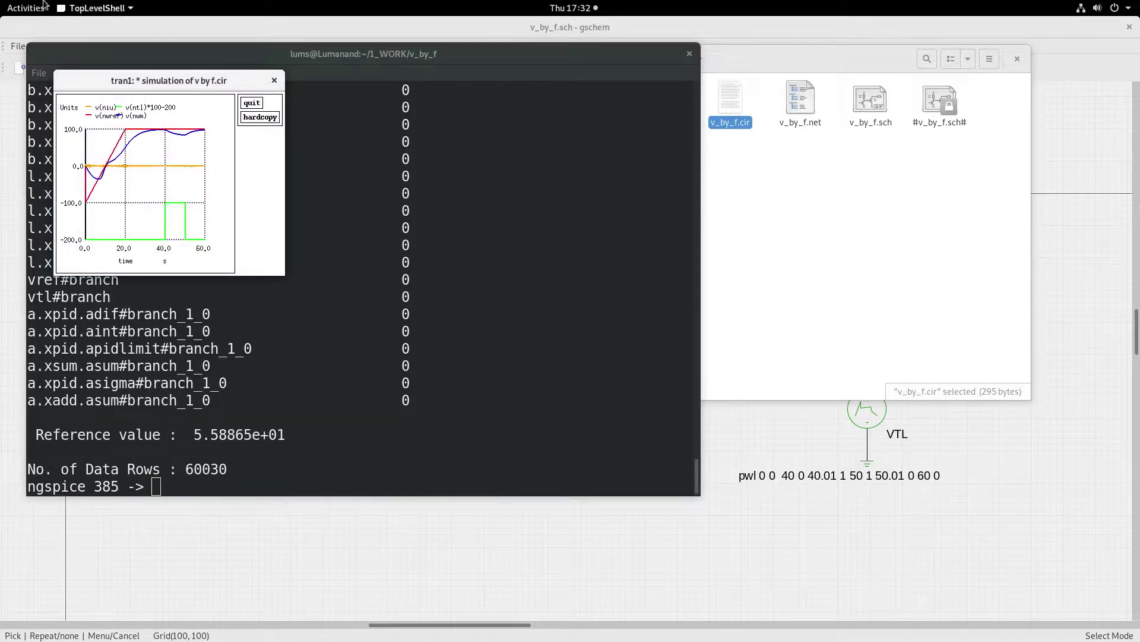
Maximise the tran1 plot window and zoom into the 6–14 s stretch.
{"action": "double_click", "coordinate": [162, 79]}
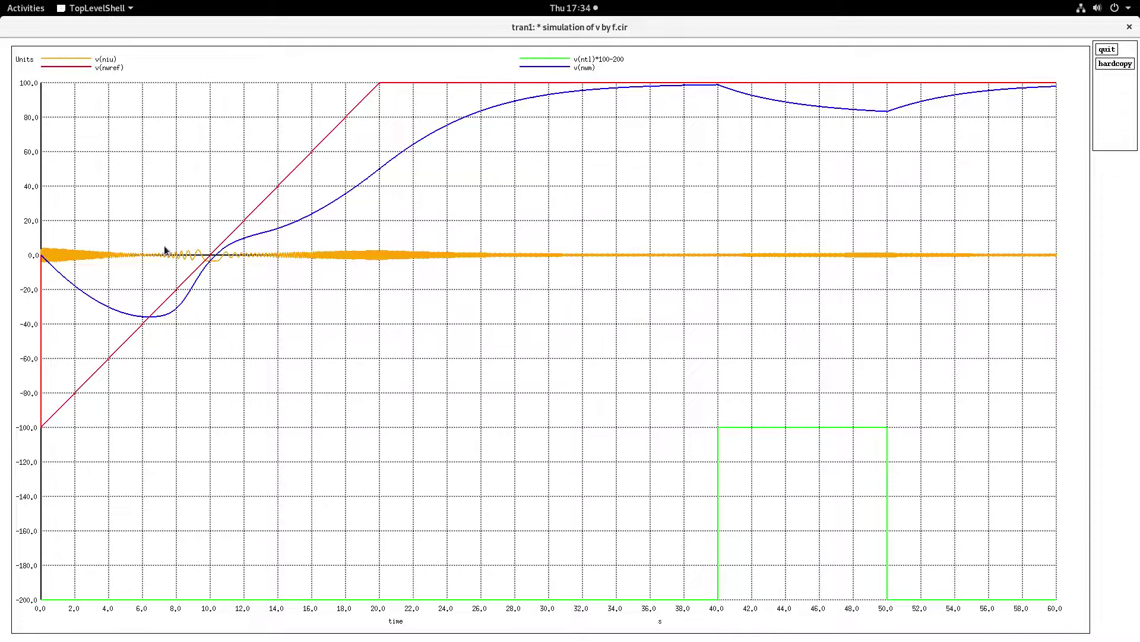
{"action": "left_click_drag", "start_coordinate": [159, 248], "coordinate": [255, 265]}
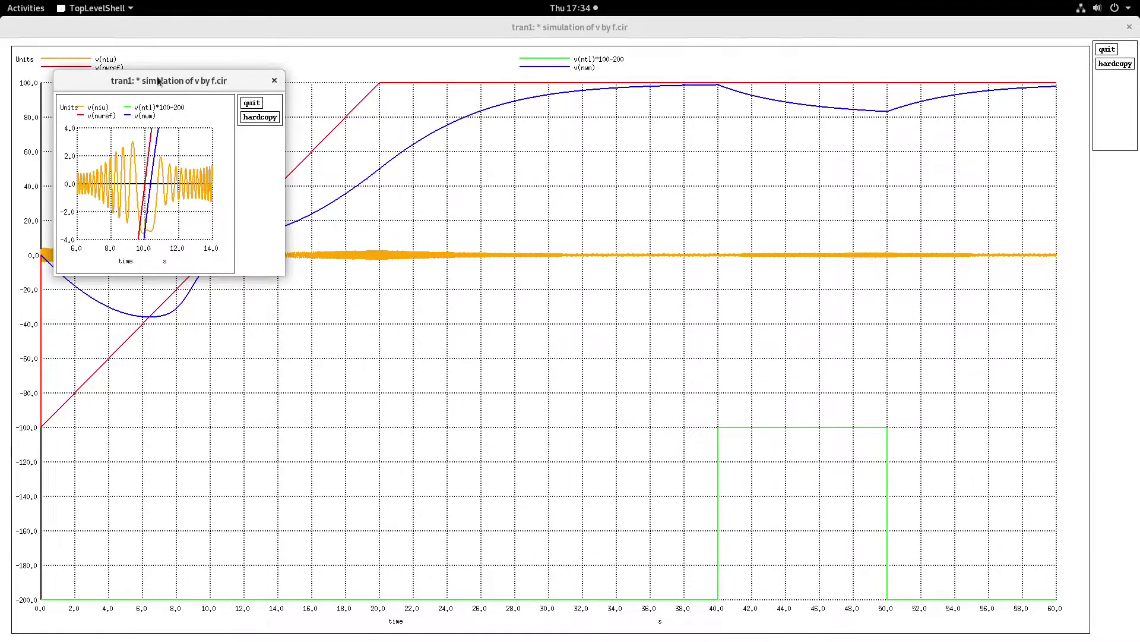
Maximise the zoomed 6–14 s plot window.
{"action": "double_click", "coordinate": [158, 82]}
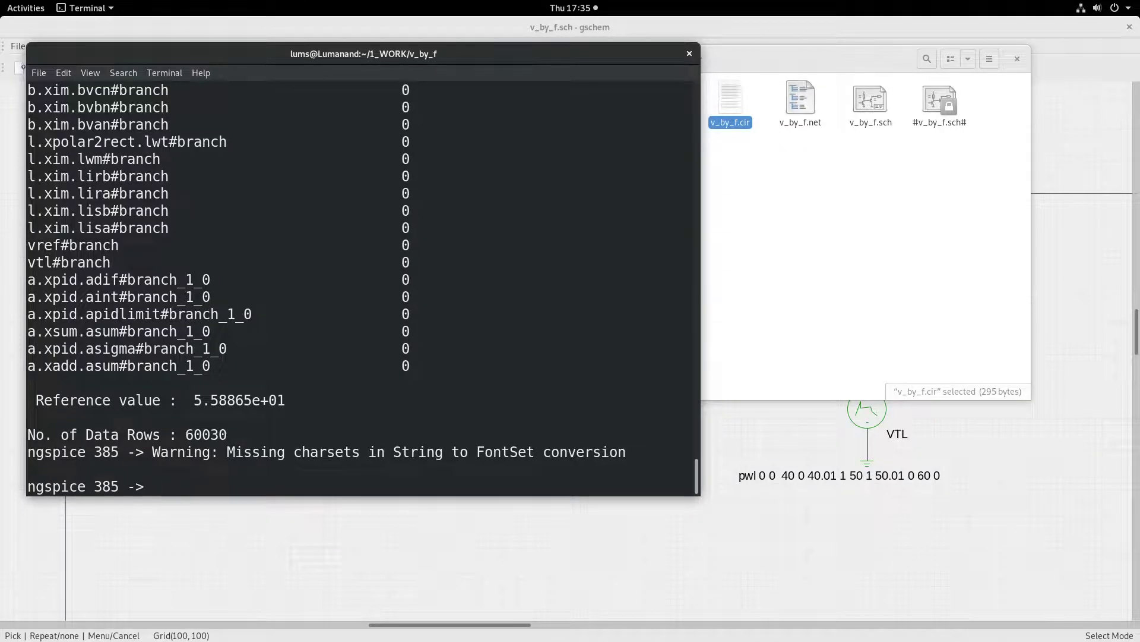
Plot the stator currents v(niu), v(niv) and v(niw) at the ngspice prompt.
{"action": "type", "text": "plot v(niu)"}
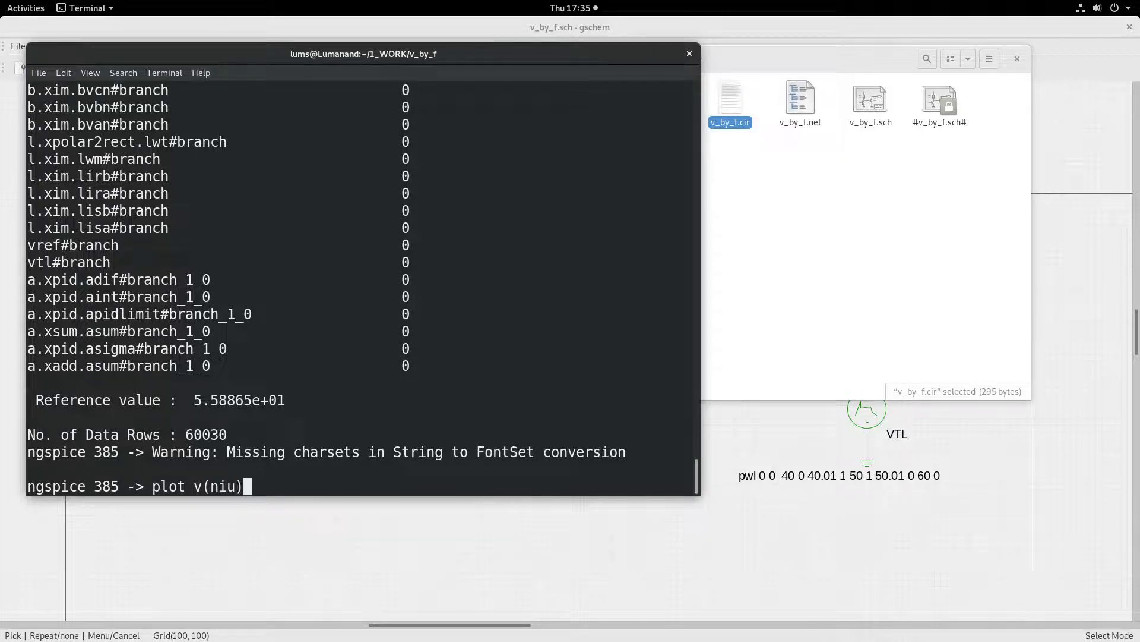
{"action": "type", "text": " v(niv) "}
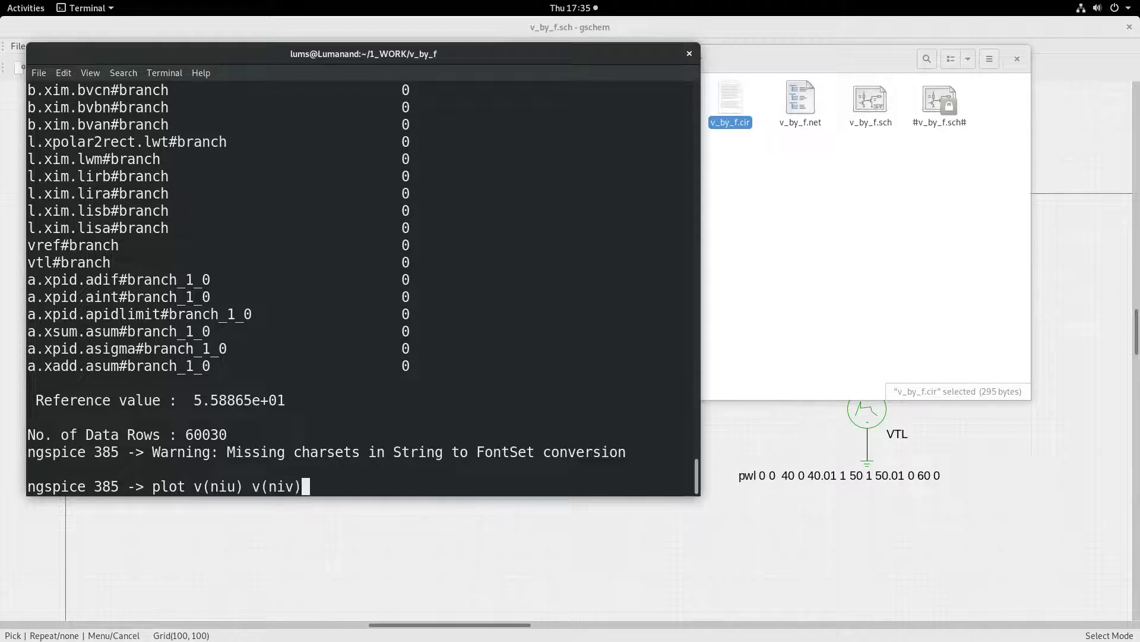
{"action": "type", "text": "v(niw)"}
{"action": "key", "text": "Return"}
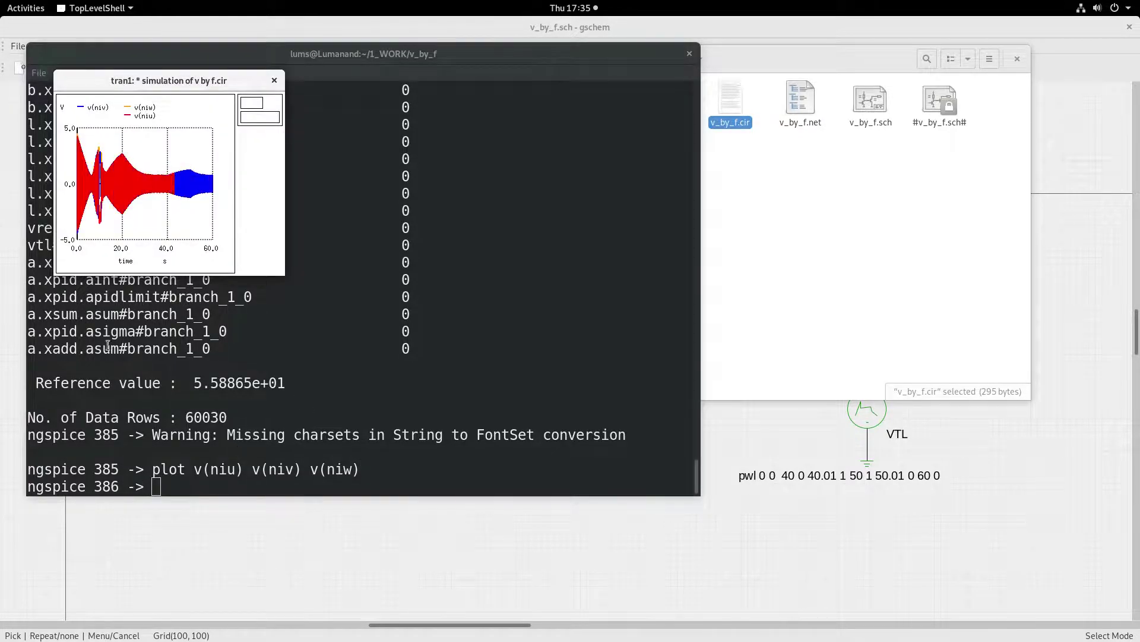
Maximize the current plot and zoom the three stator currents to 8.5–11.3 s, then close the zoom.
{"action": "double_click", "coordinate": [161, 80]}
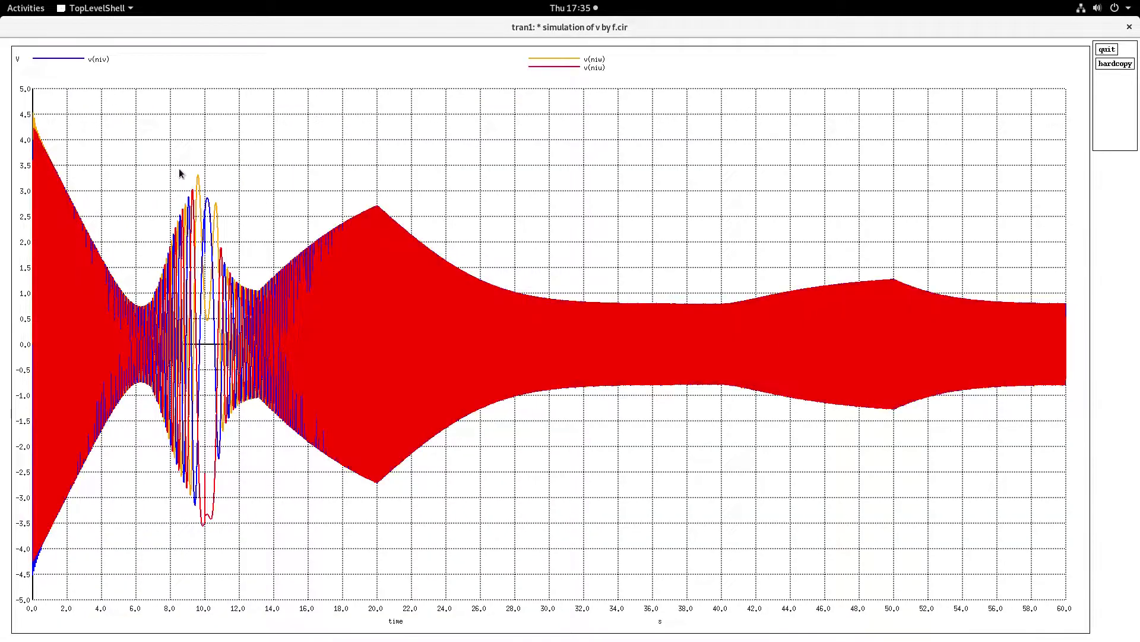
{"action": "left_click_drag", "start_coordinate": [180, 169], "coordinate": [228, 533]}
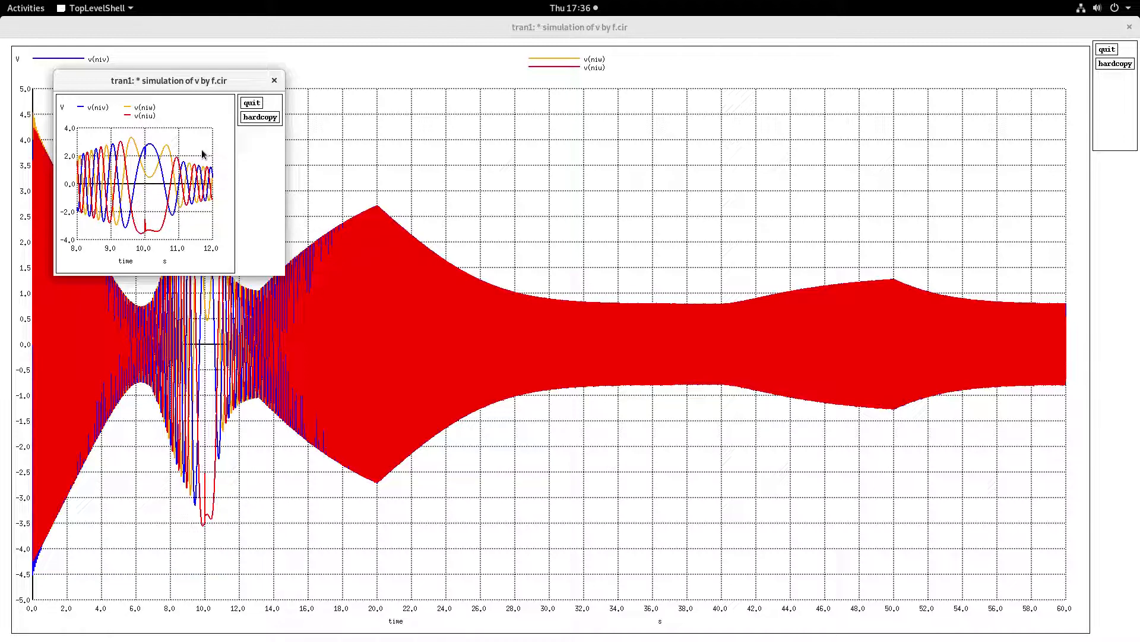
{"action": "double_click", "coordinate": [149, 81]}
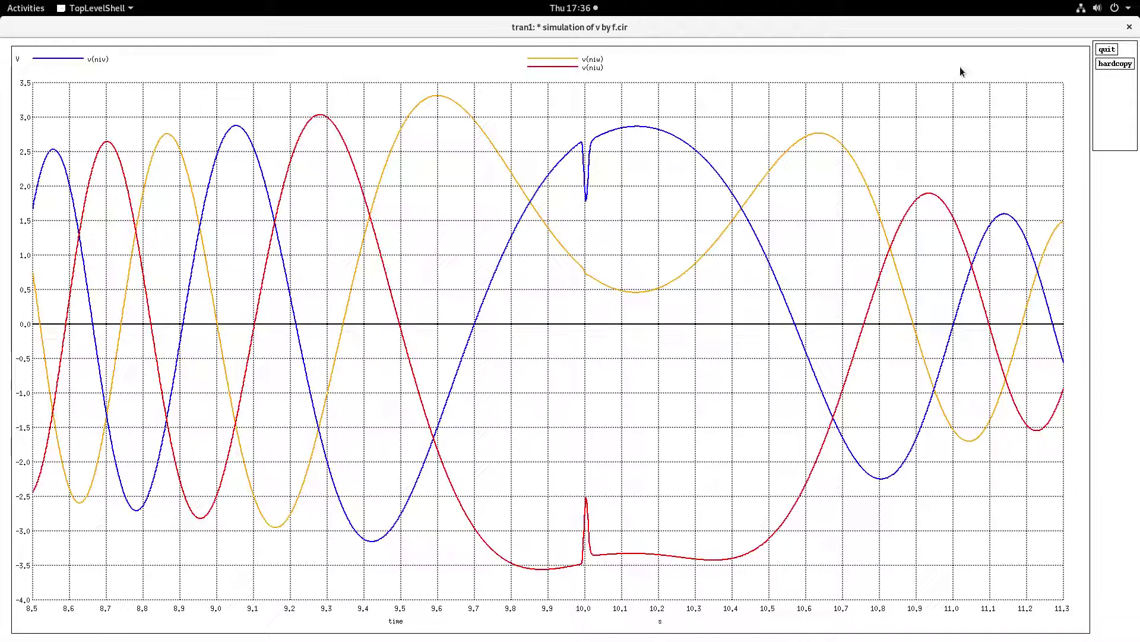
{"action": "left_click", "coordinate": [1131, 28]}
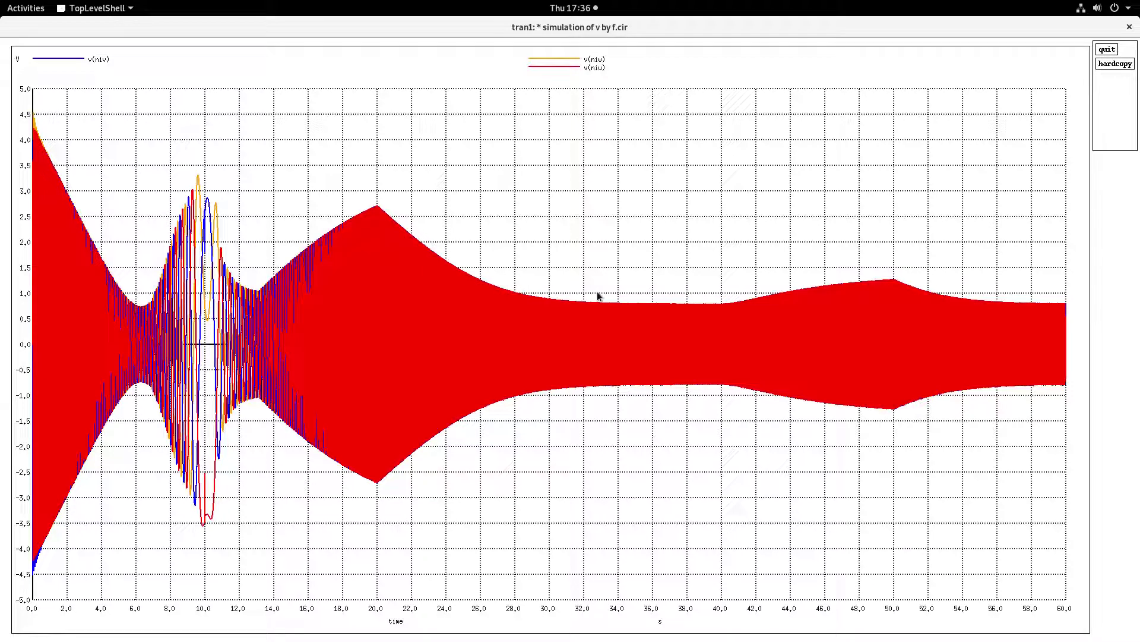
Zoom the currents to 33.12–33.56 s, close both plot windows, and bring v_by_f.sch forward.
{"action": "left_click_drag", "start_coordinate": [603, 294], "coordinate": [611, 397]}
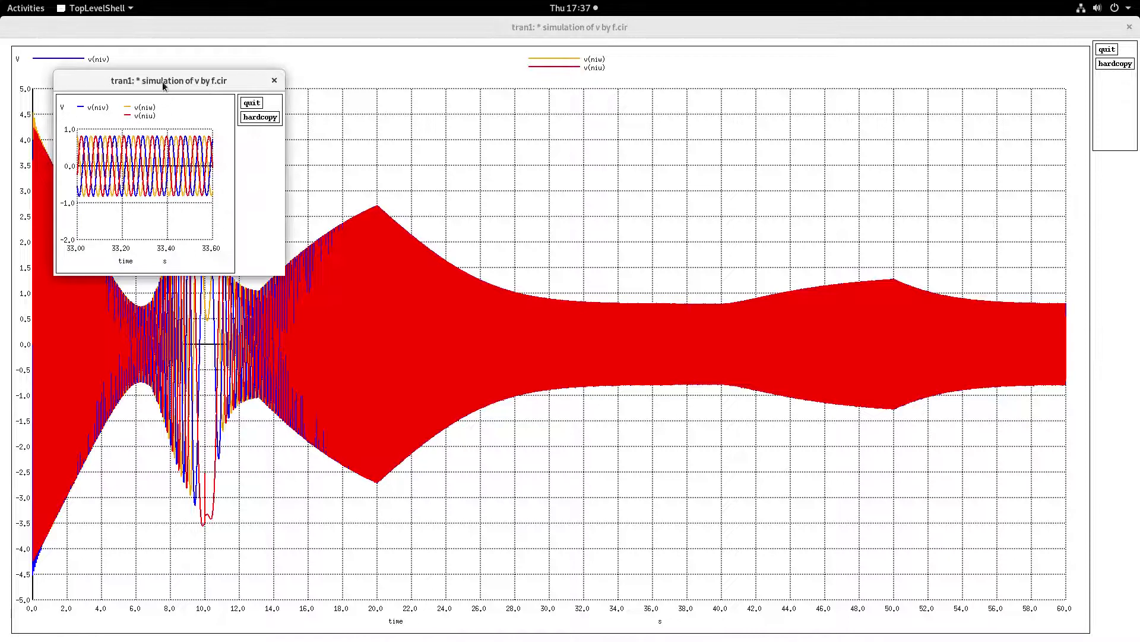
{"action": "double_click", "coordinate": [162, 81]}
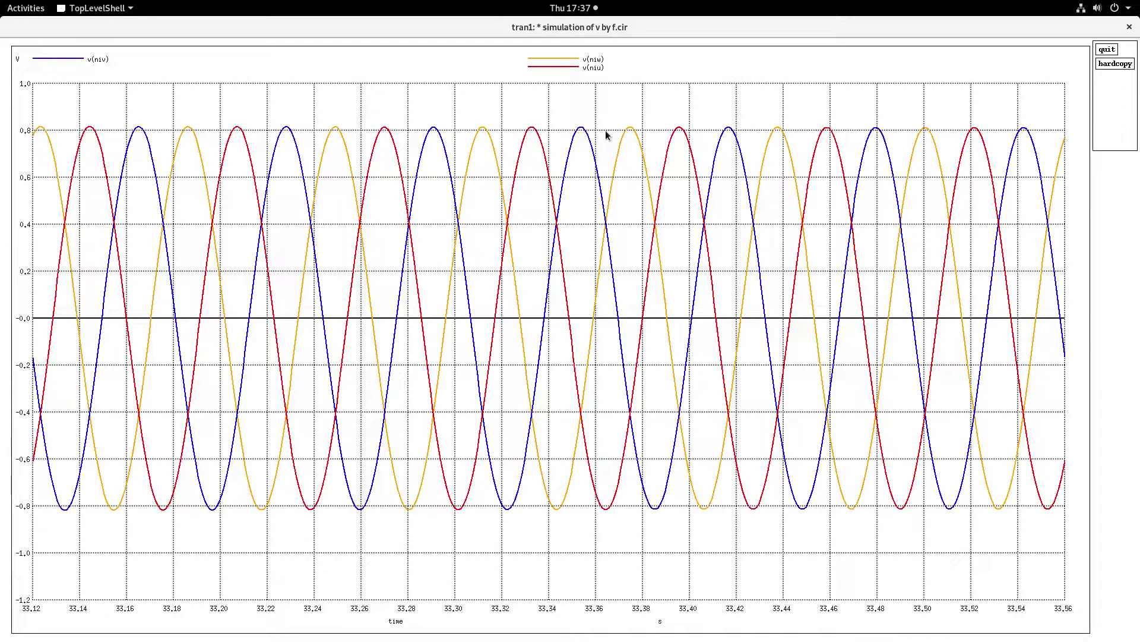
{"action": "left_click", "coordinate": [1130, 27]}
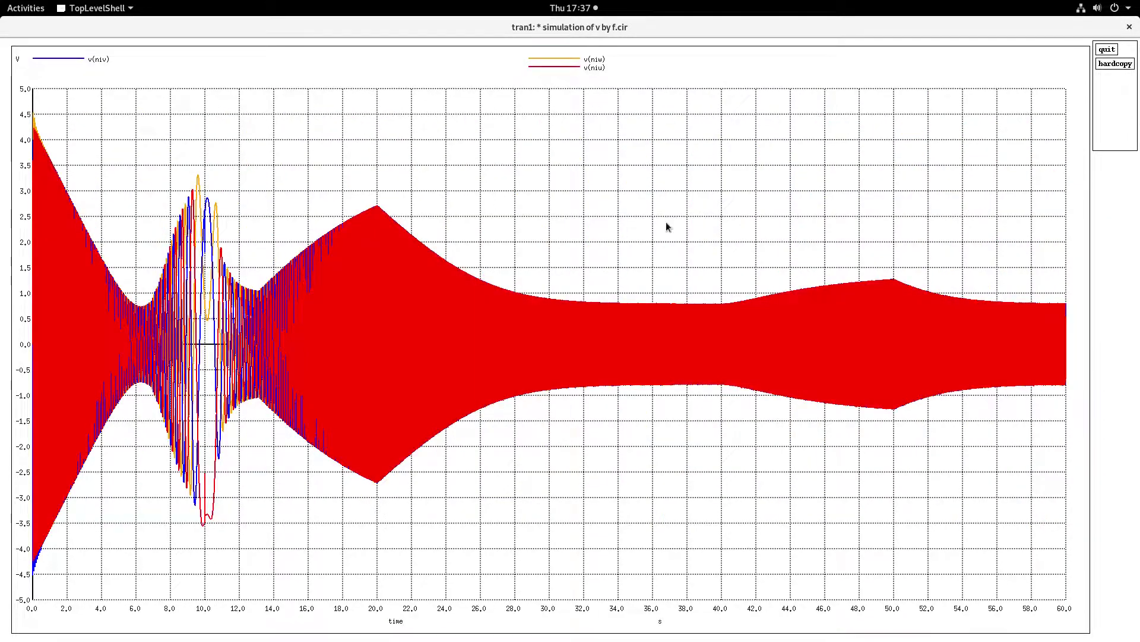
{"action": "left_click", "coordinate": [1130, 26]}
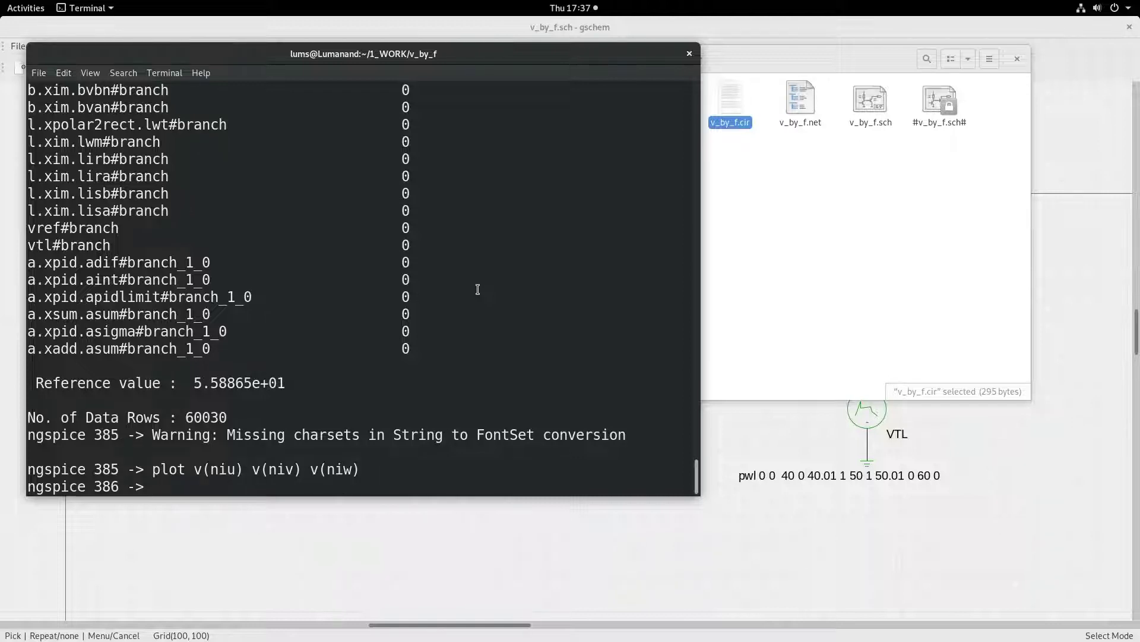
{"action": "left_click", "coordinate": [618, 548]}
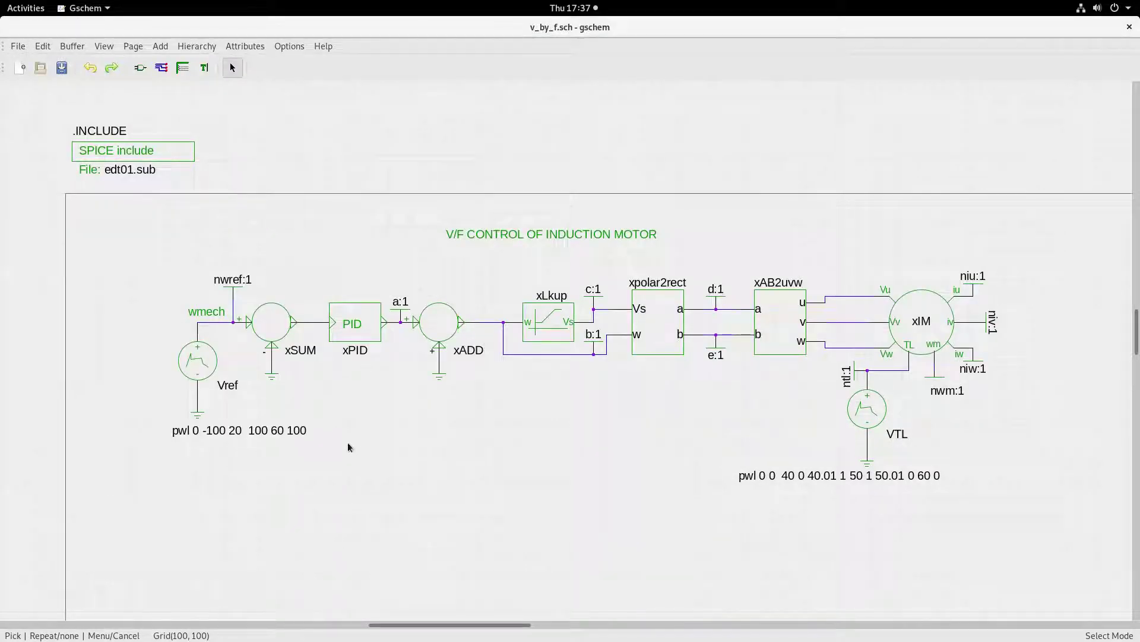